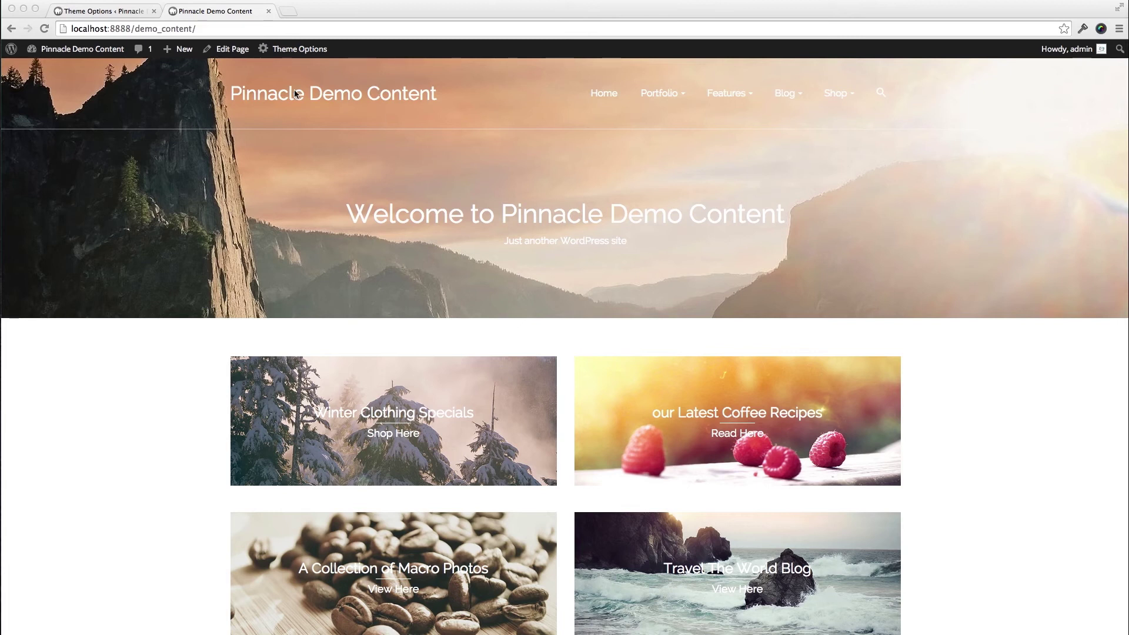
Go to the Pinnacle Theme Options tab and show the Home Slider settings.
click(134, 13)
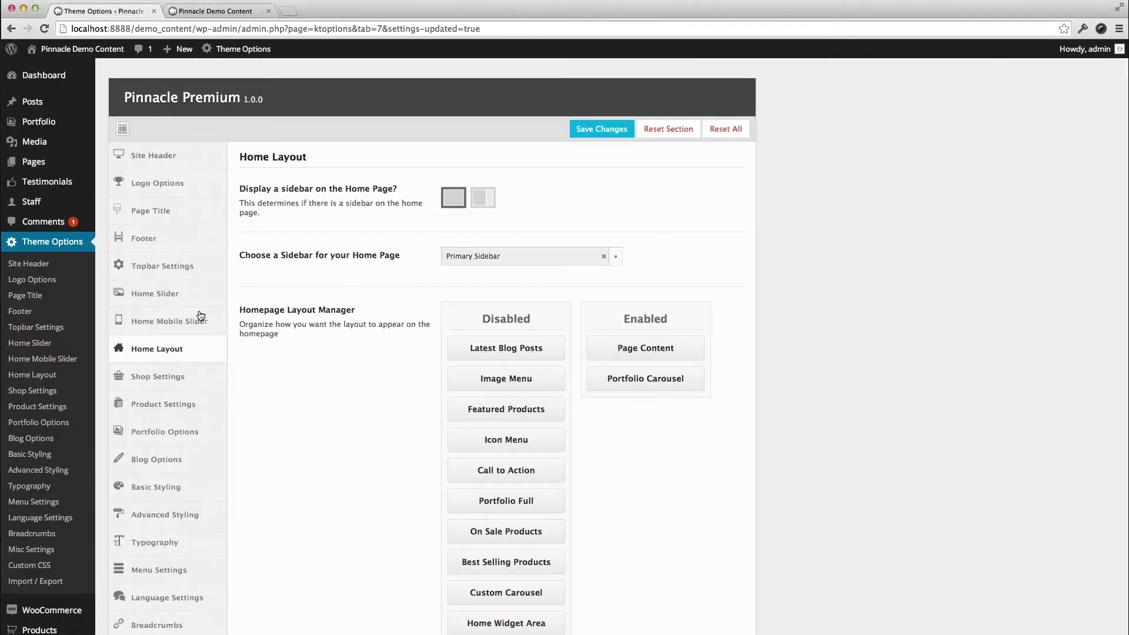
click(147, 298)
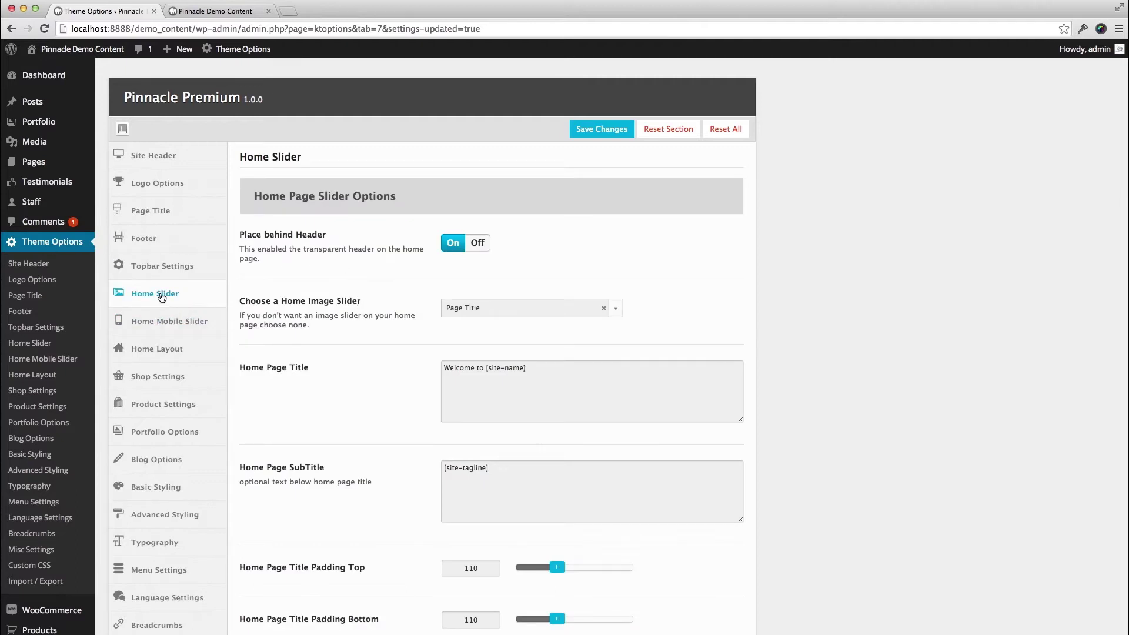
scroll(287, 235, down, 1)
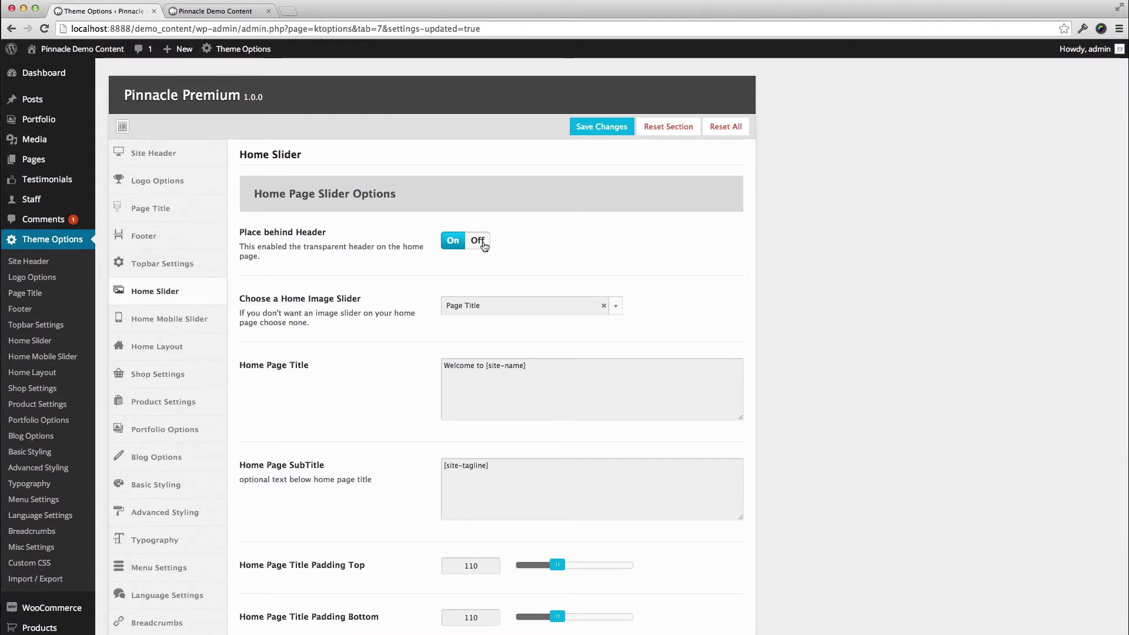
Turn Place behind Header off, check the reloaded front page, and return to Theme Options.
click(477, 242)
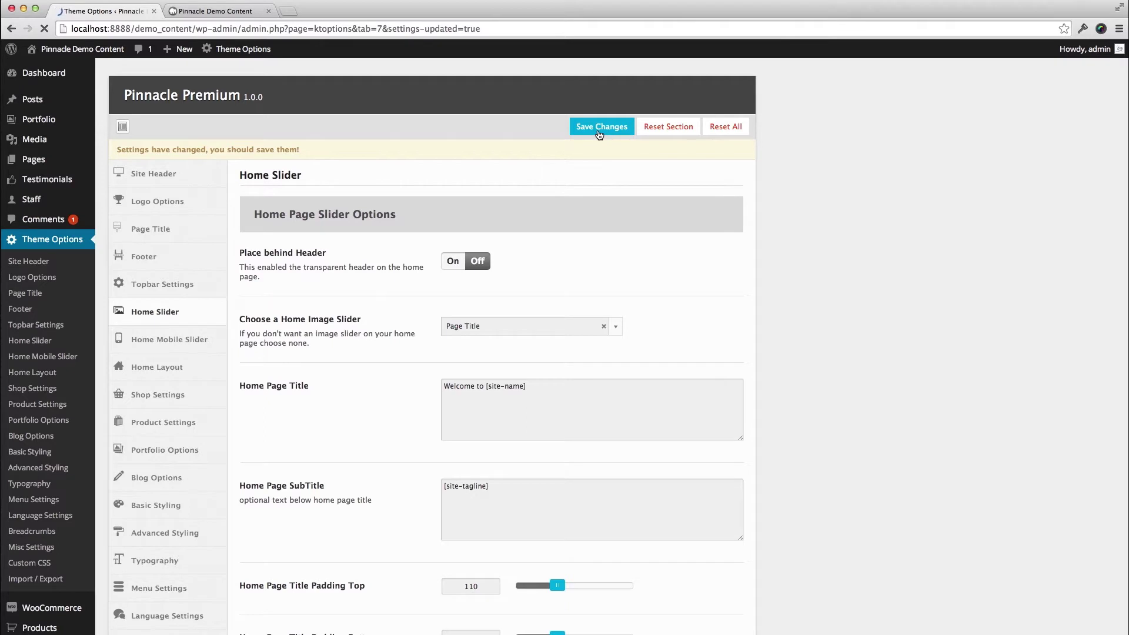
click(214, 13)
click(44, 28)
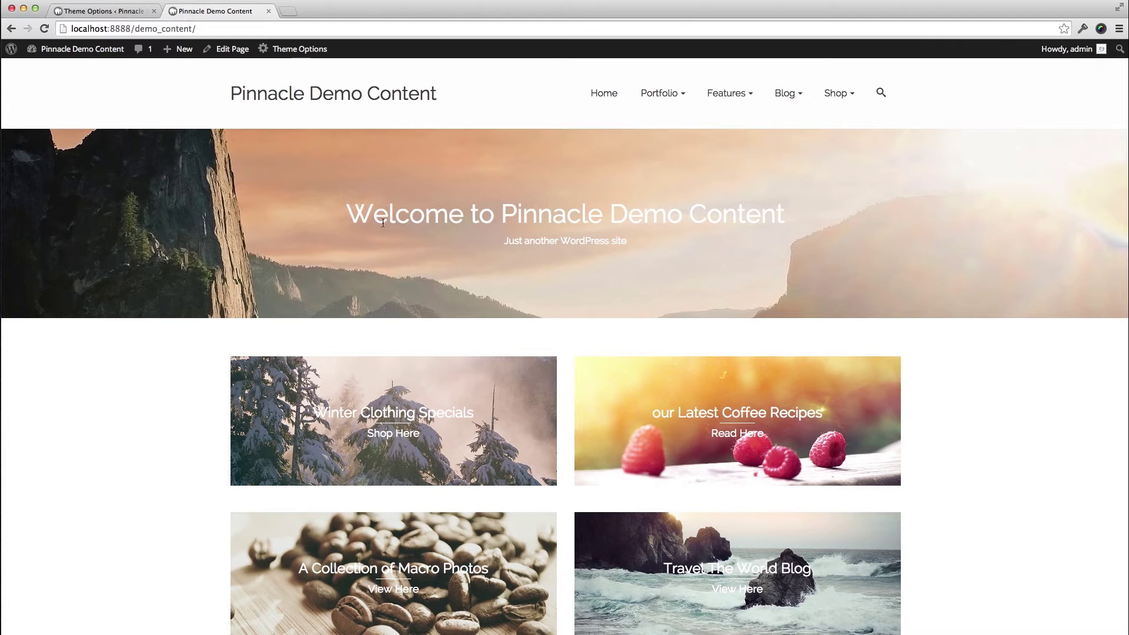
scroll(398, 248, down, 3)
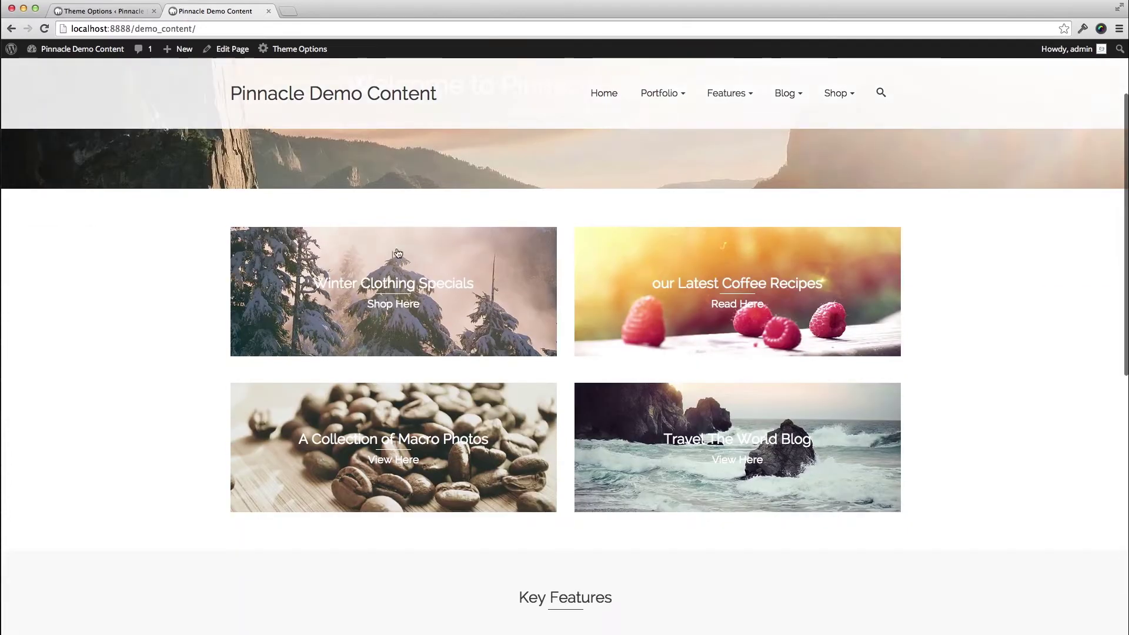
scroll(401, 256, up, 3)
click(113, 12)
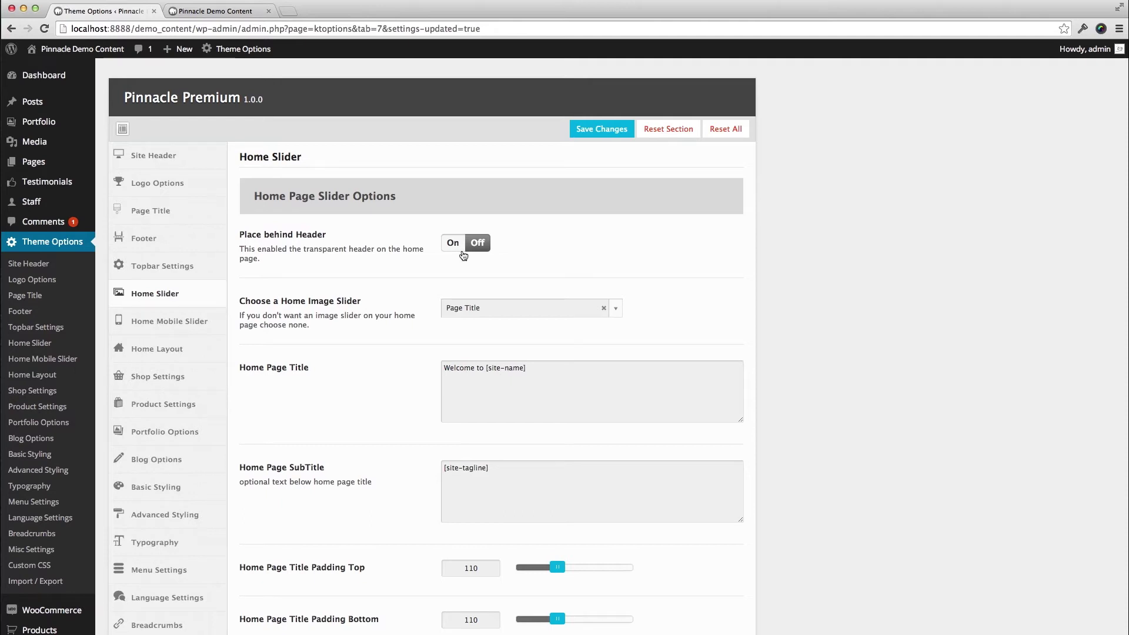
Set the home image slider to Revolution Slider using the Home Example slider and save.
click(502, 309)
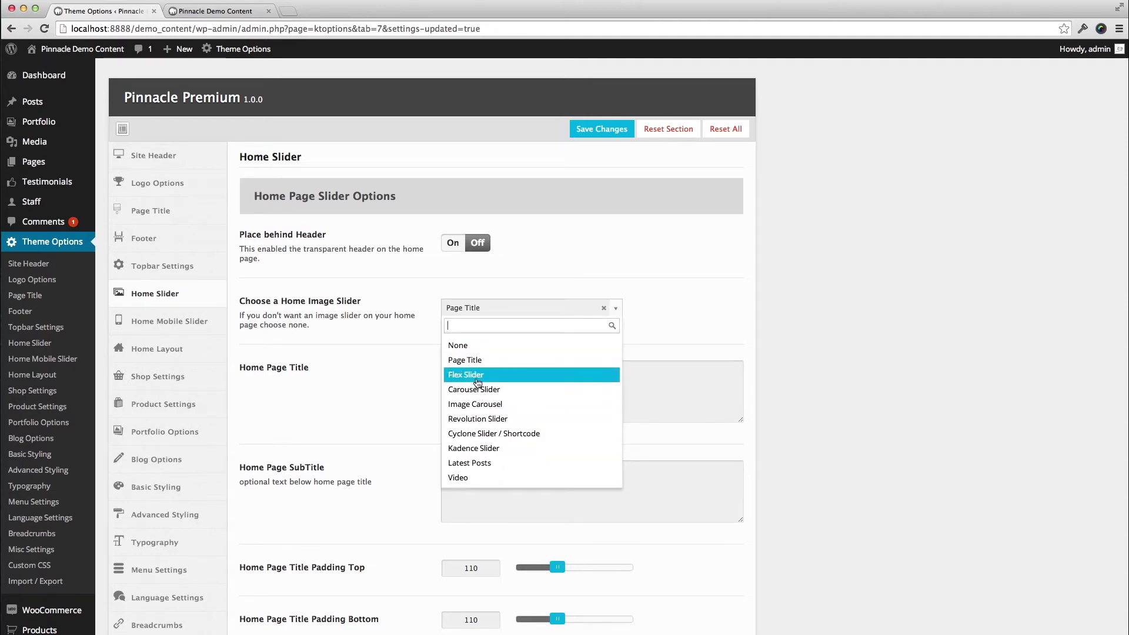
click(528, 418)
click(530, 393)
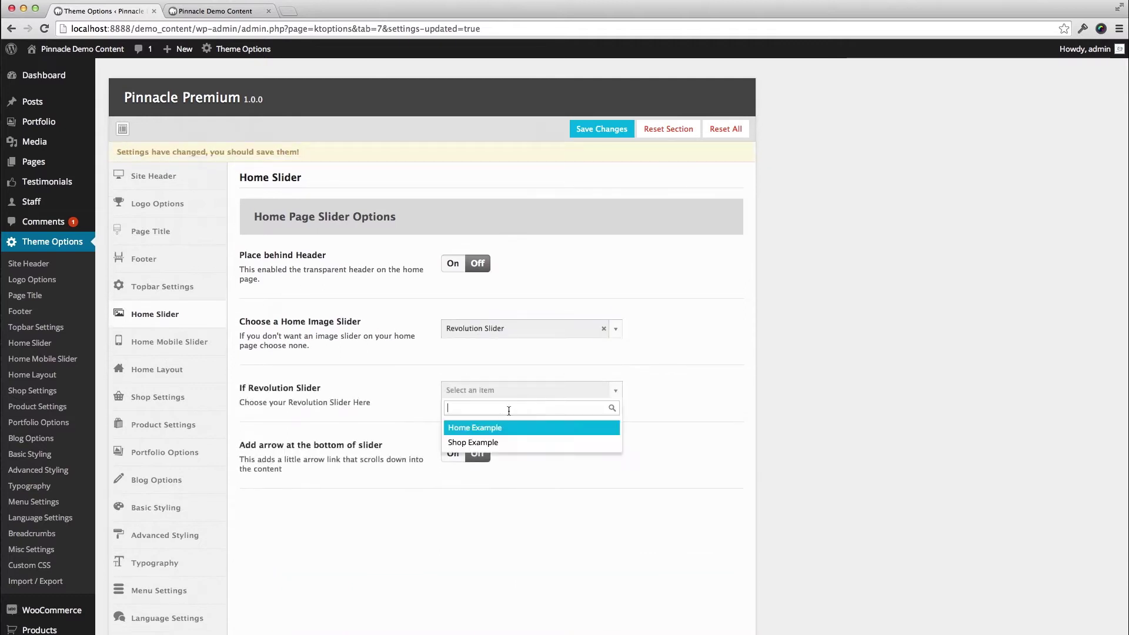
click(551, 430)
click(606, 135)
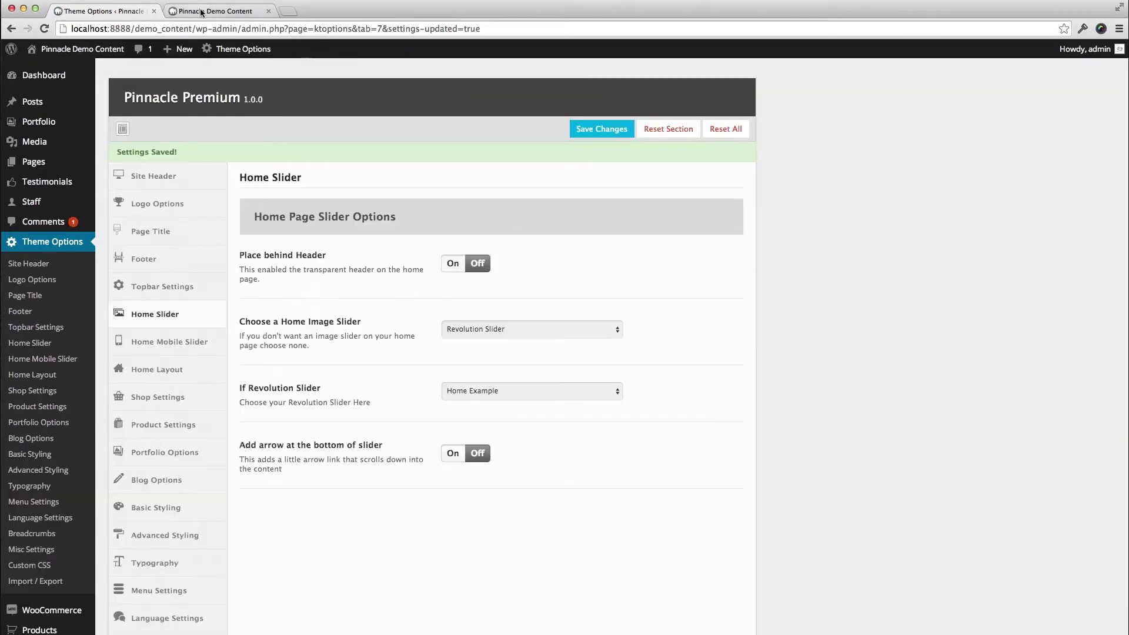
Reload the demo site's front page to see the new PINNACLE PREMIUM slider.
click(202, 12)
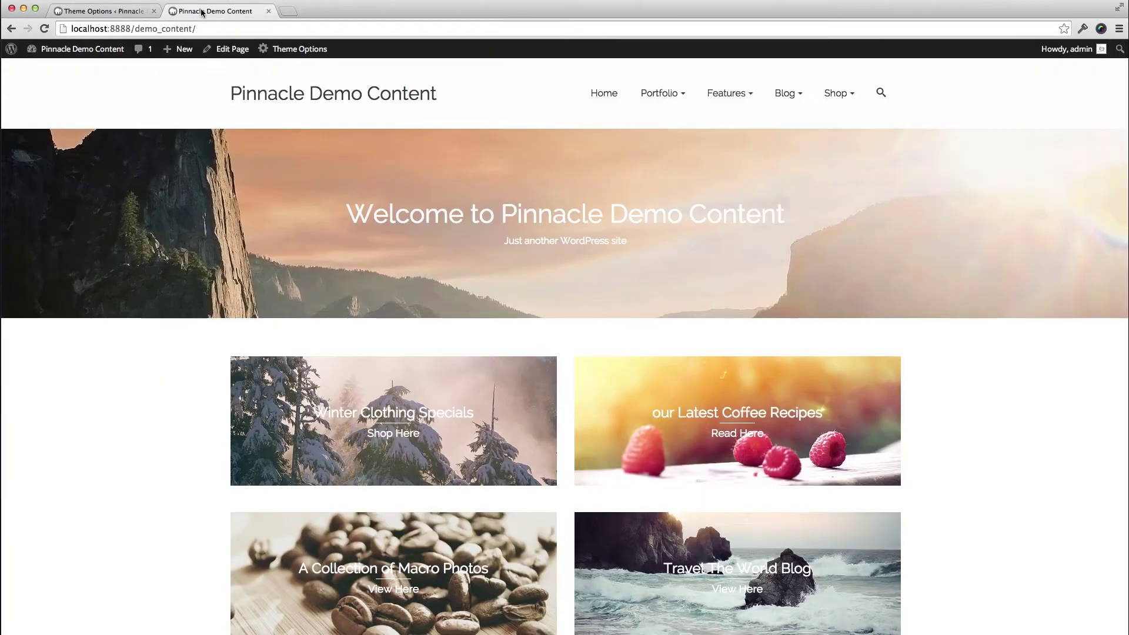
click(47, 29)
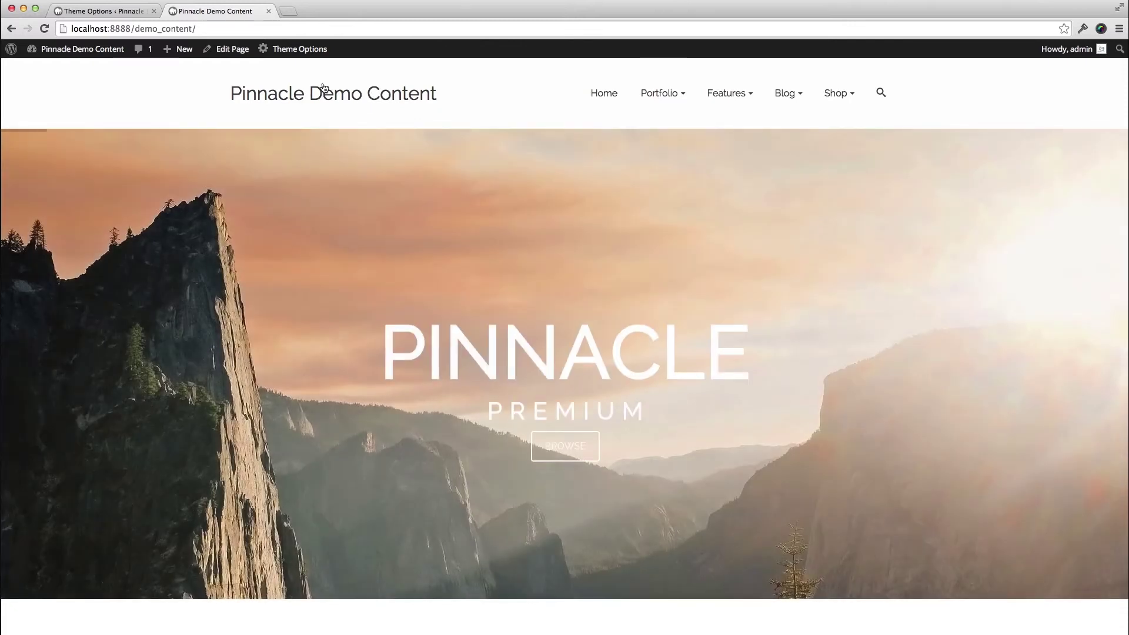
mouse_move(565, 363)
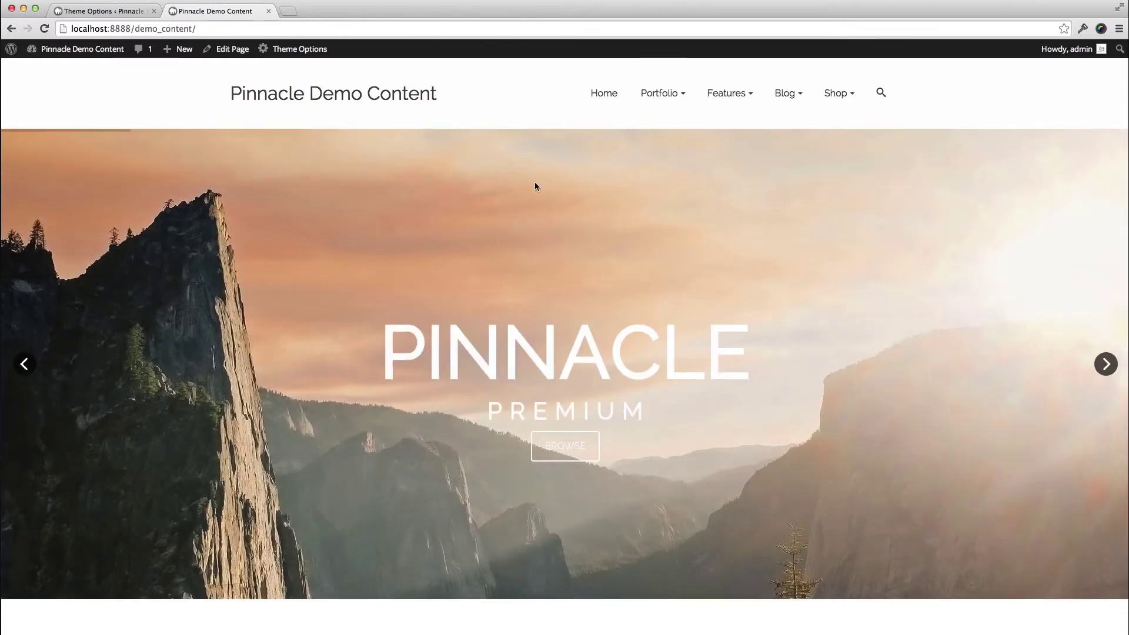
Turn Place behind Header back on in the Home Slider settings and save.
click(117, 13)
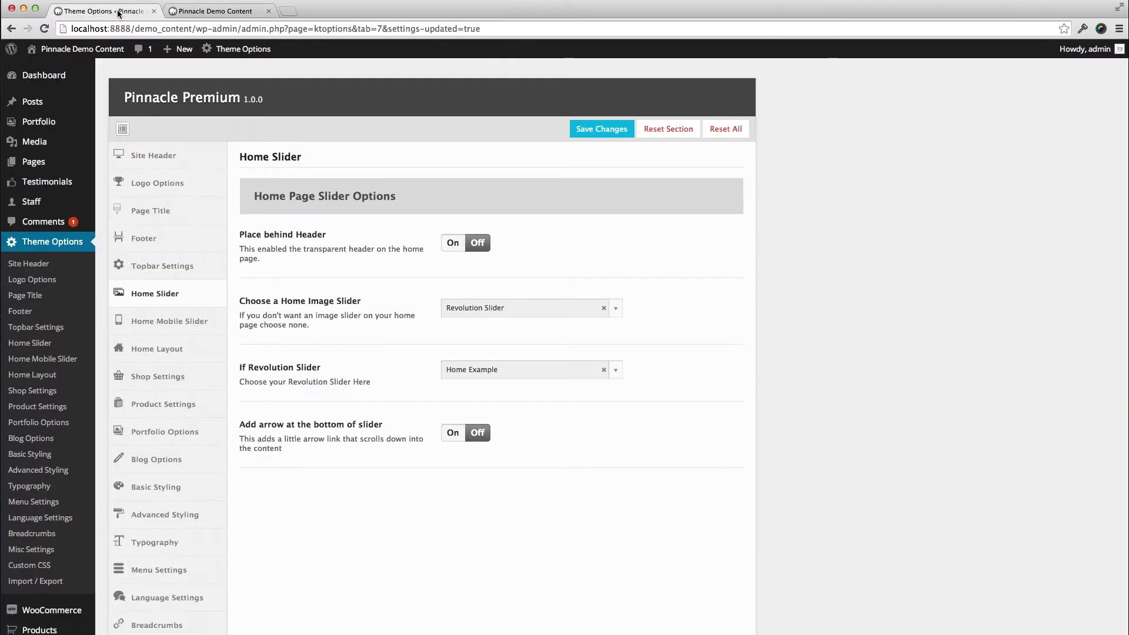
click(452, 243)
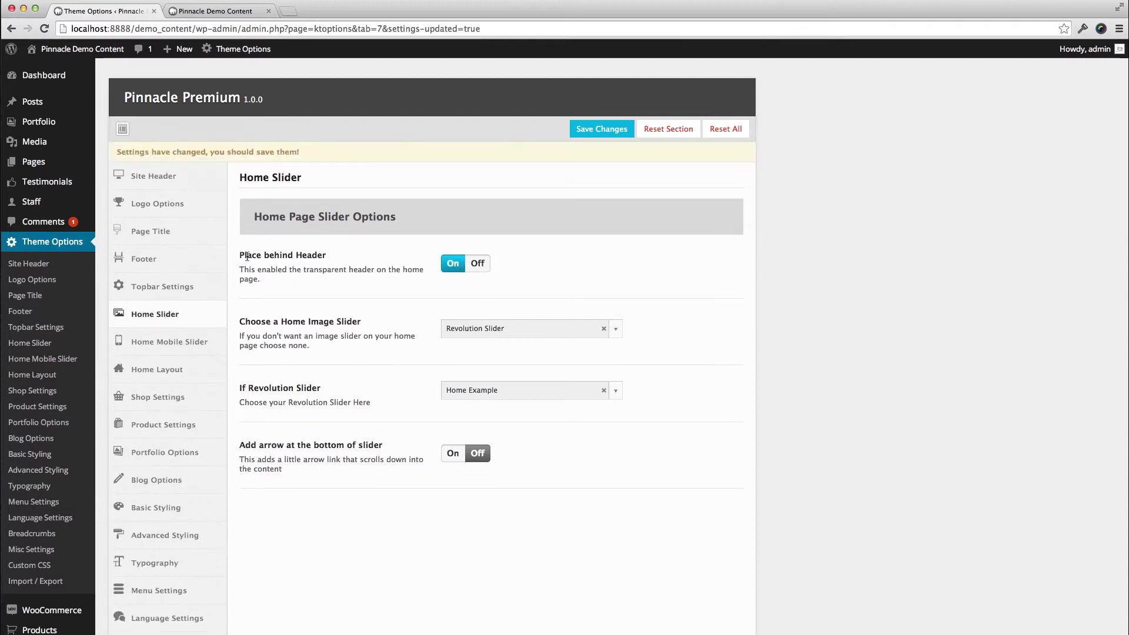
click(603, 130)
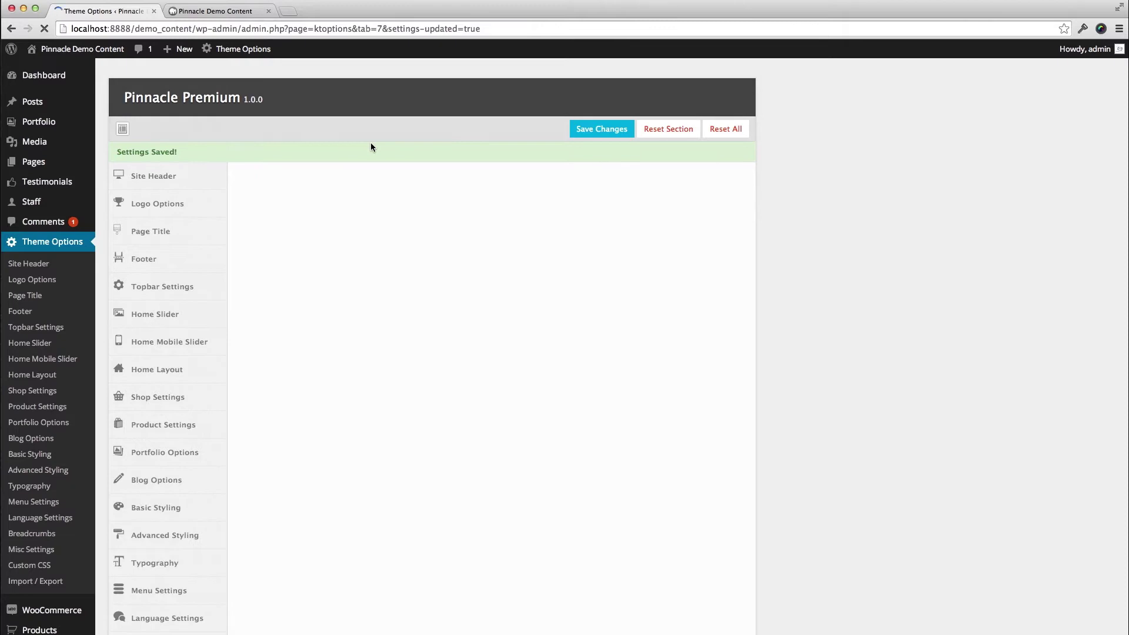
Check the transparent header on the reloaded front page, then return to Theme Options' Page Title settings.
click(225, 11)
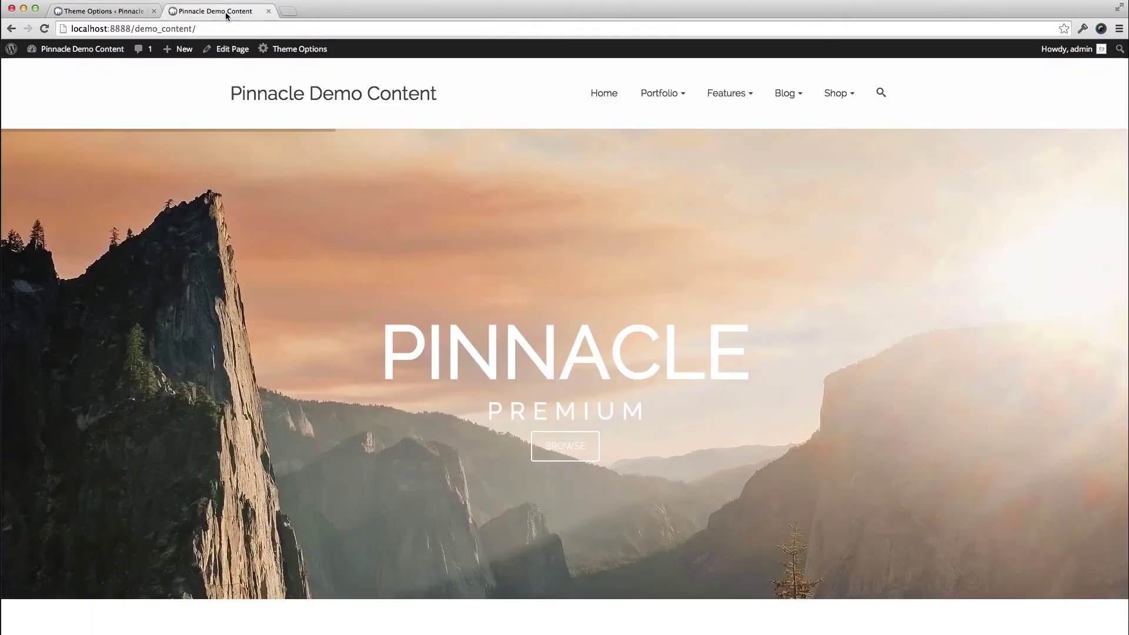
click(46, 28)
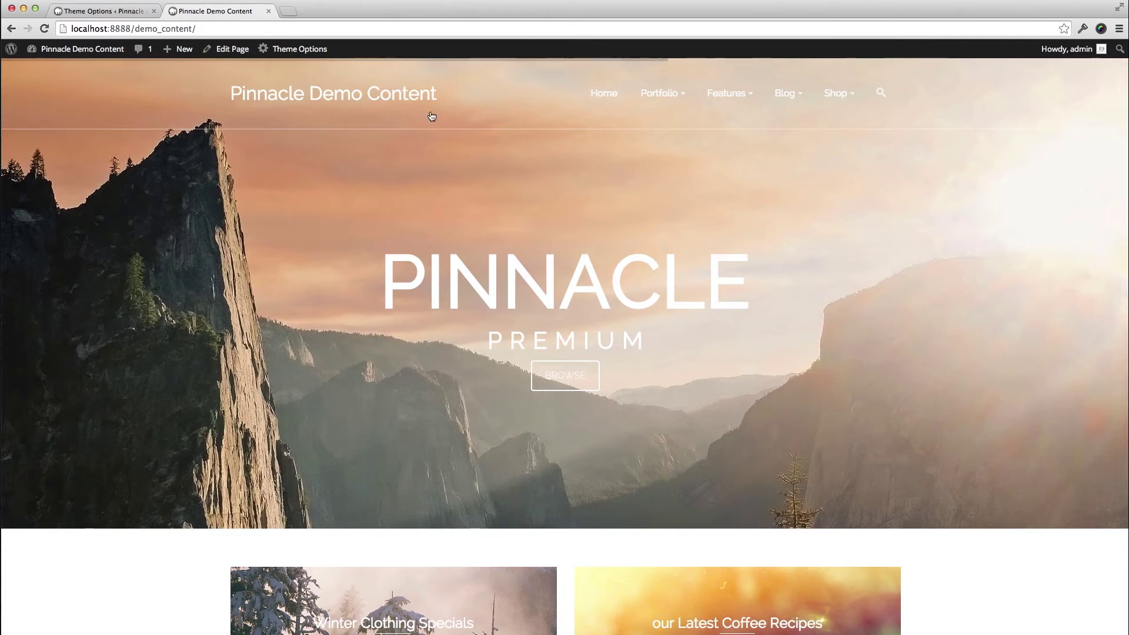
click(116, 11)
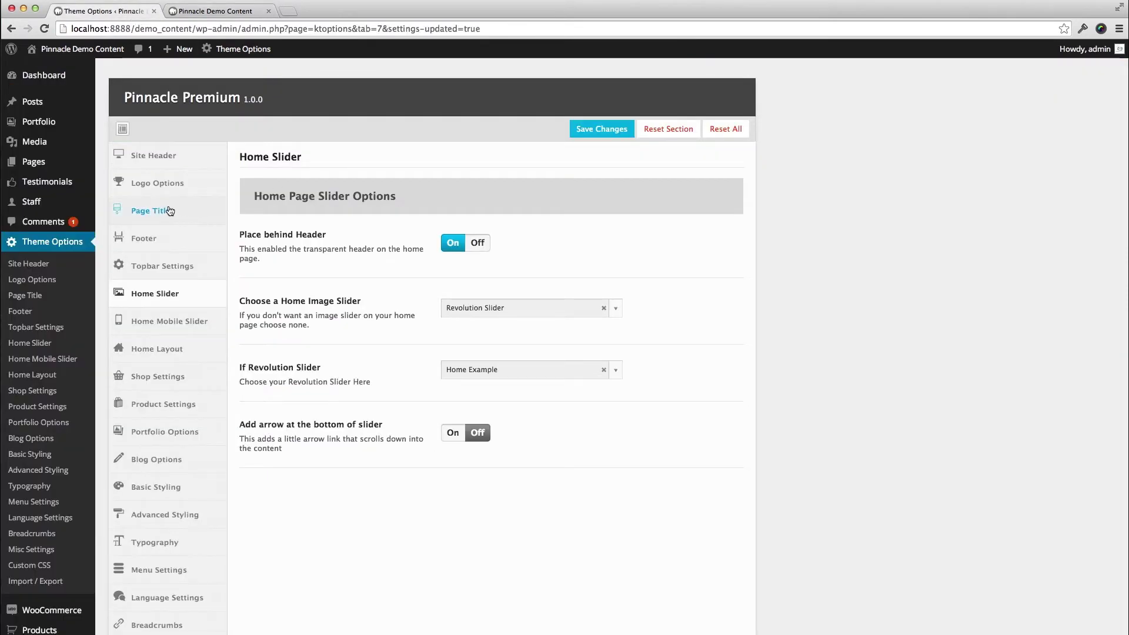
click(170, 210)
Show the Site Header settings with the Transparent Header options.
click(173, 160)
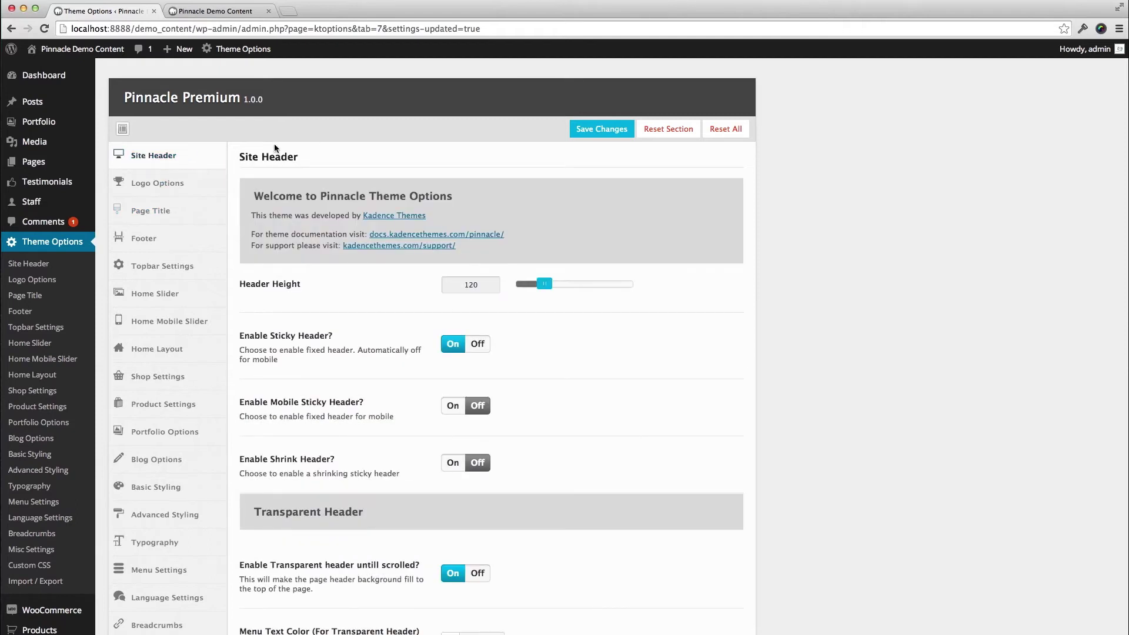
scroll(403, 345, down, 1)
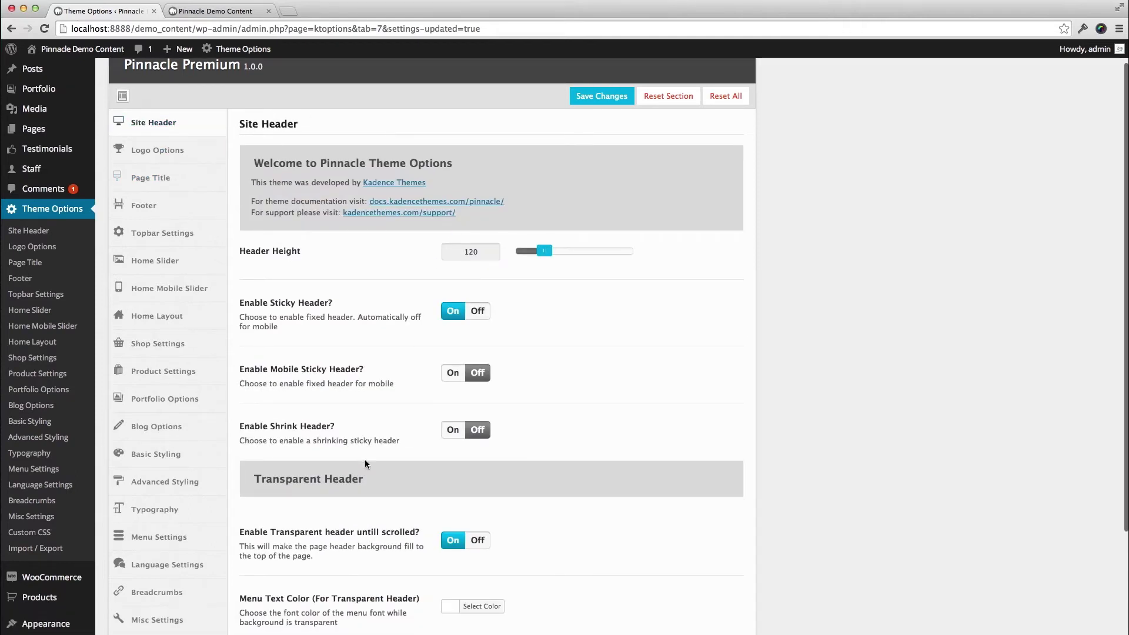
scroll(364, 460, down, 2)
scroll(326, 441, down, 2)
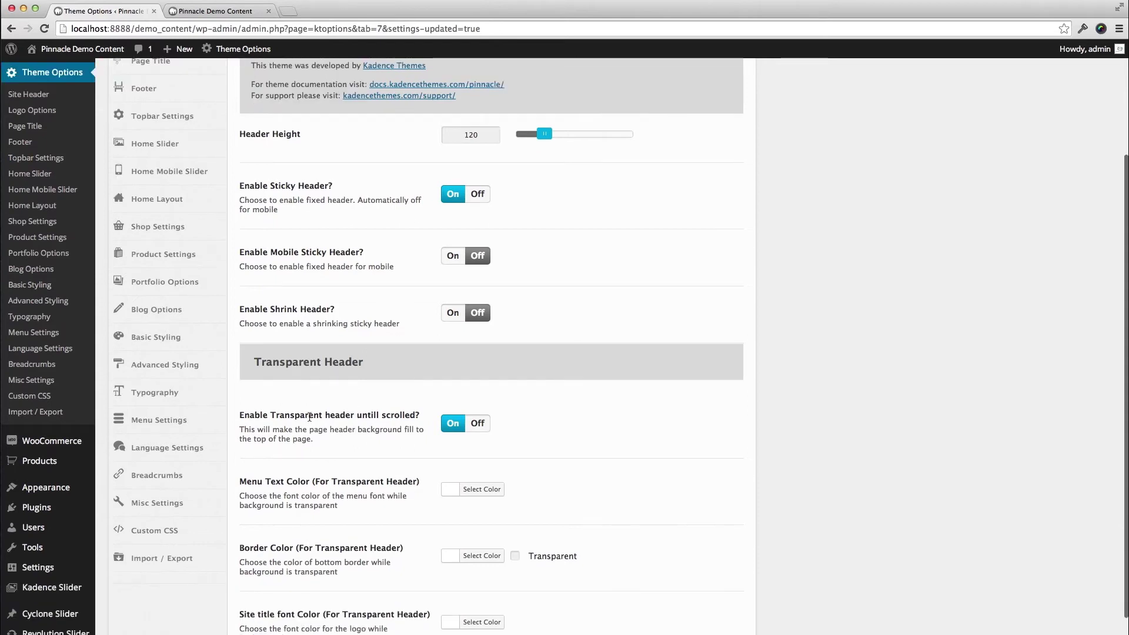
scroll(405, 421, down, 1)
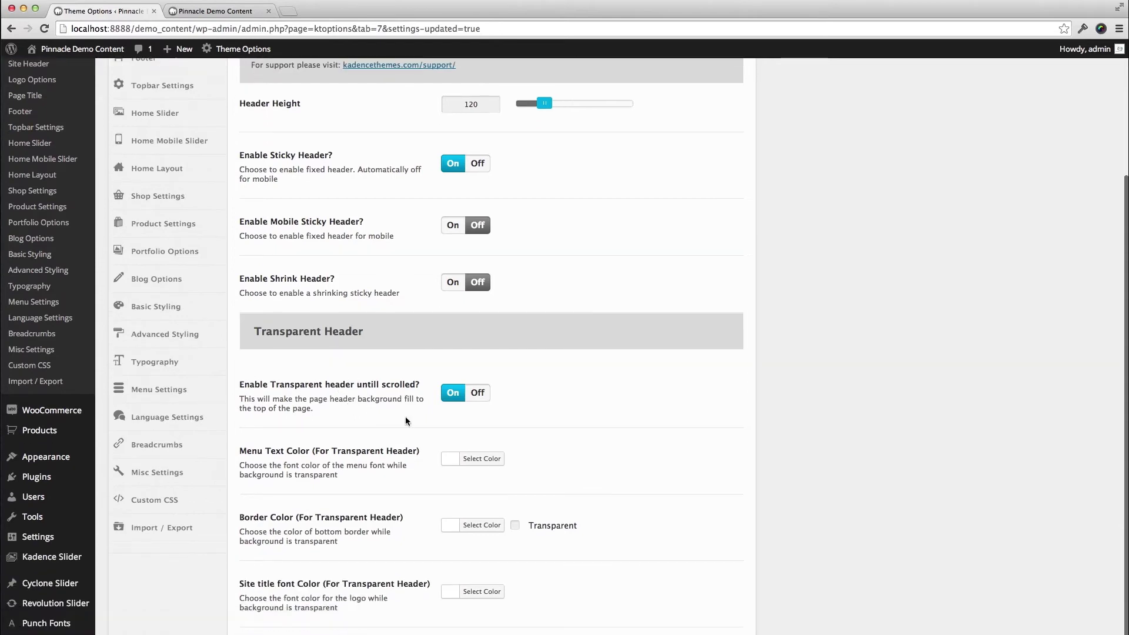
scroll(428, 385, down, 1)
scroll(573, 362, down, 1)
scroll(541, 355, down, 2)
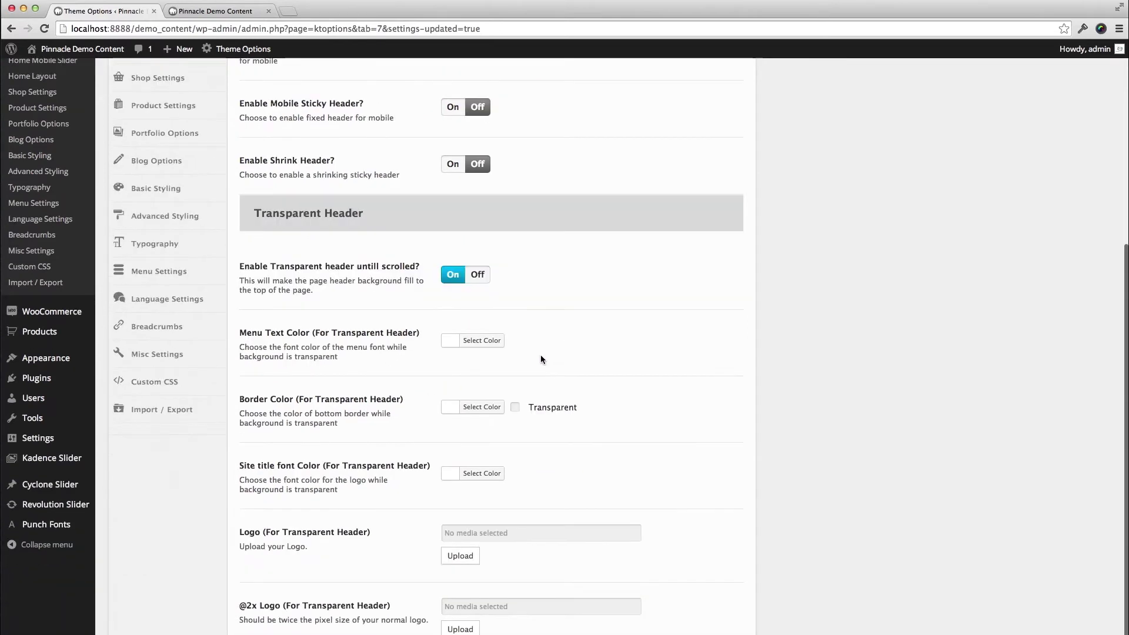
scroll(408, 313, down, 1)
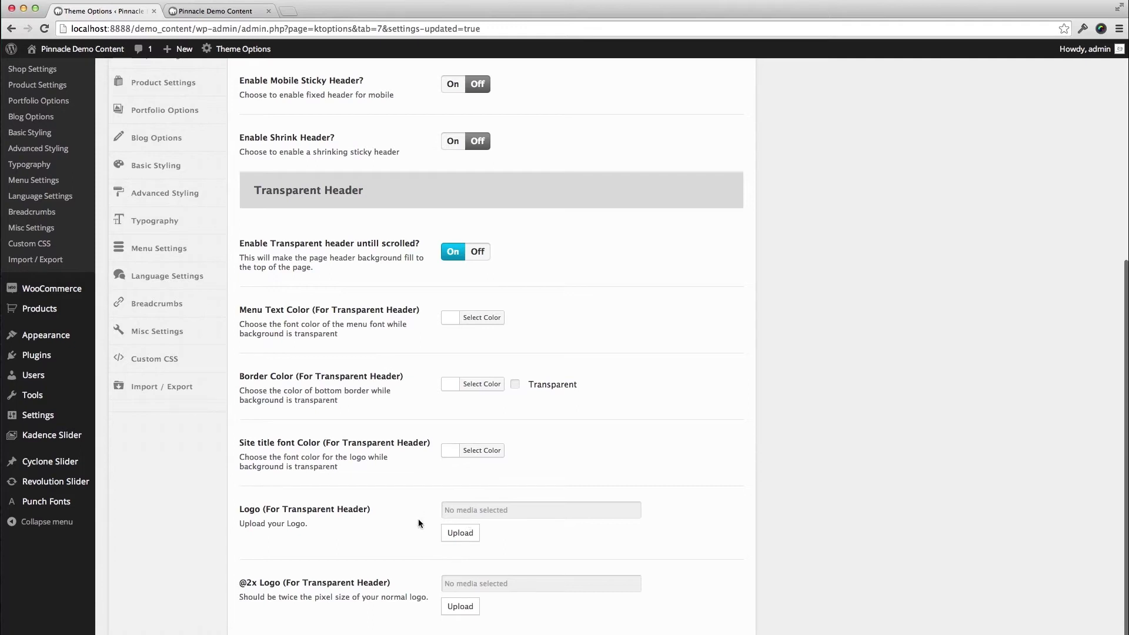
scroll(565, 477, up, 5)
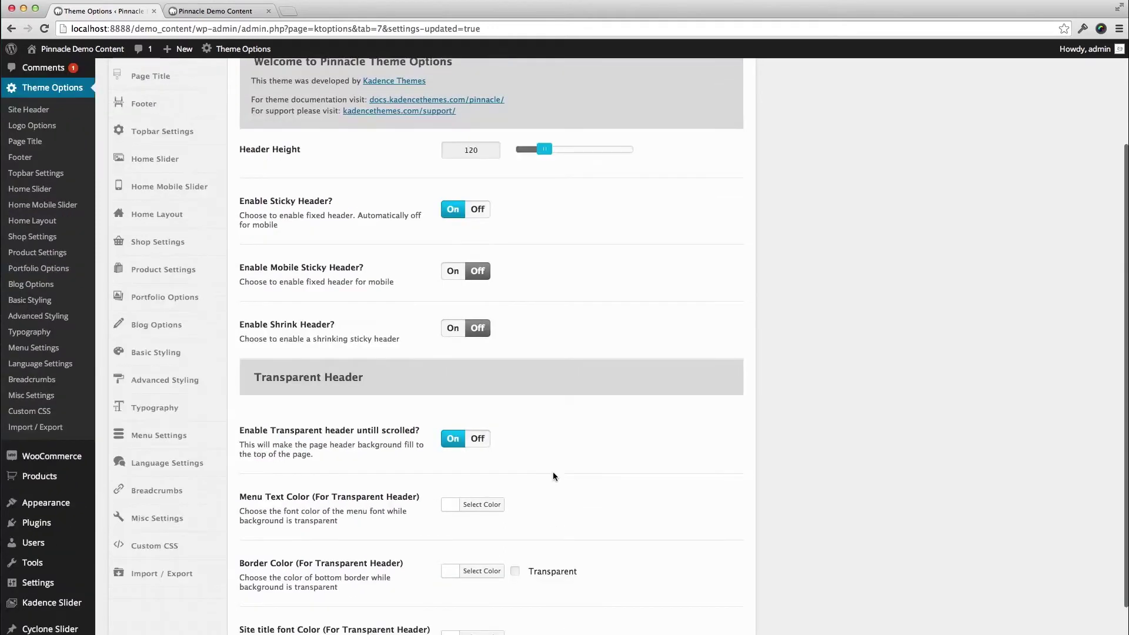
scroll(554, 477, up, 3)
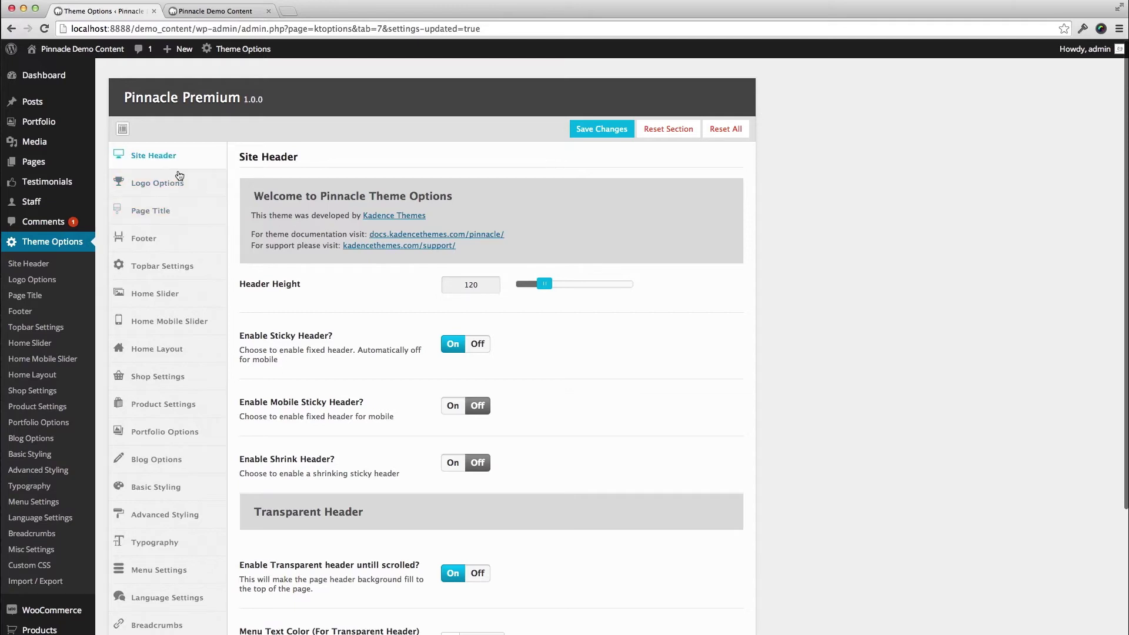
scroll(389, 439, down, 3)
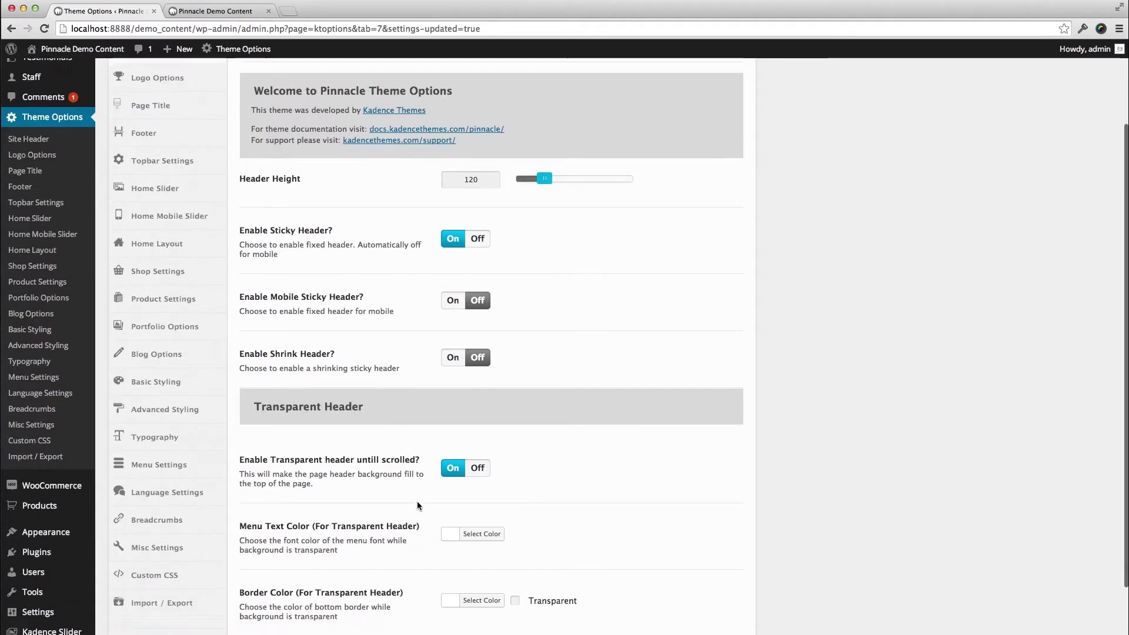
scroll(417, 503, down, 4)
Set the transparent-header menu text colour to red.
click(489, 440)
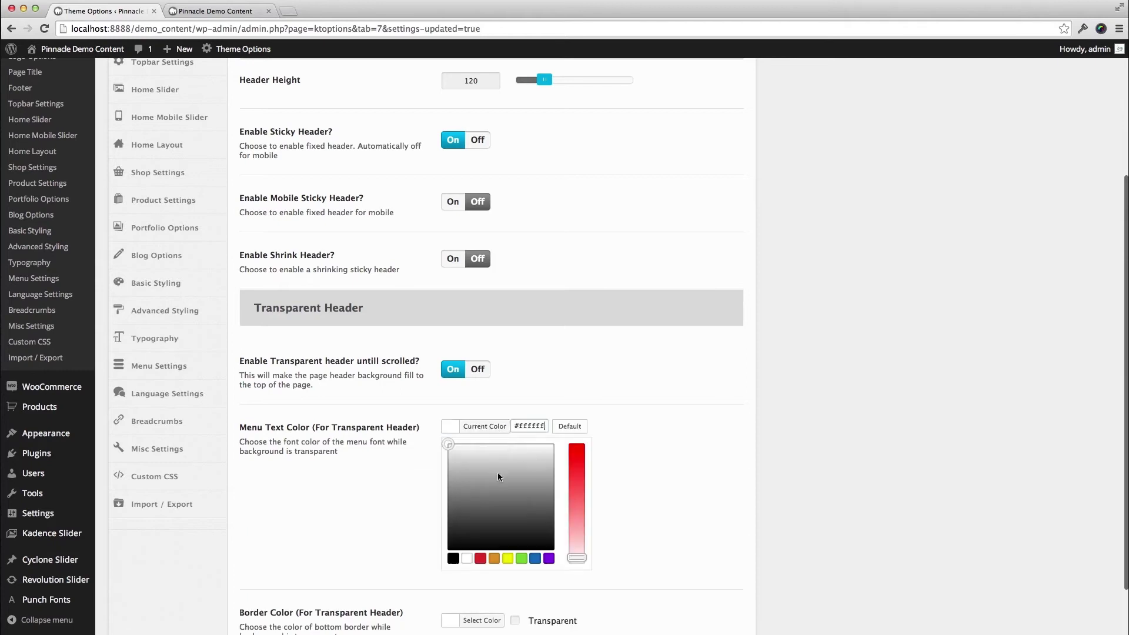
click(481, 558)
click(599, 407)
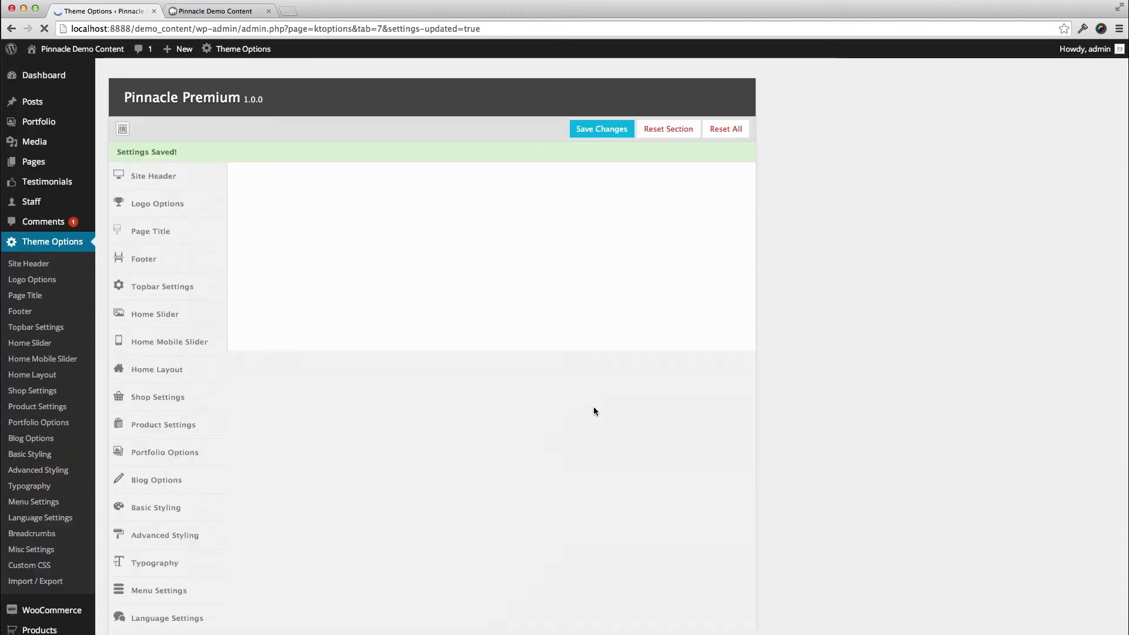
Check the red menu text on the reloaded front page and return to the theme settings.
click(216, 10)
click(44, 28)
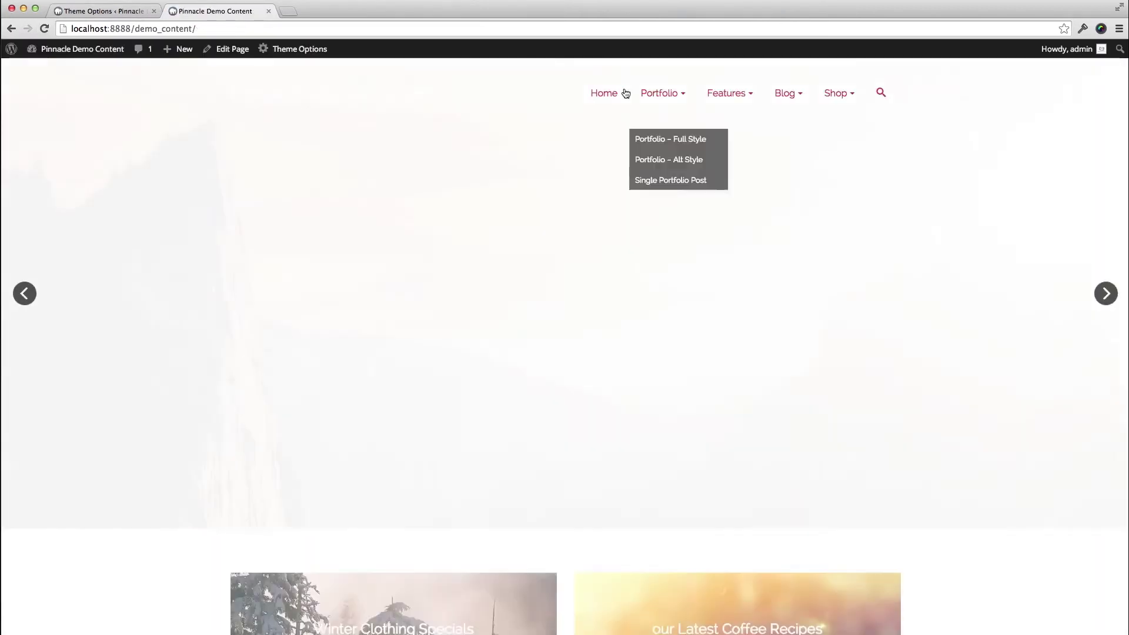
scroll(756, 167, down, 1)
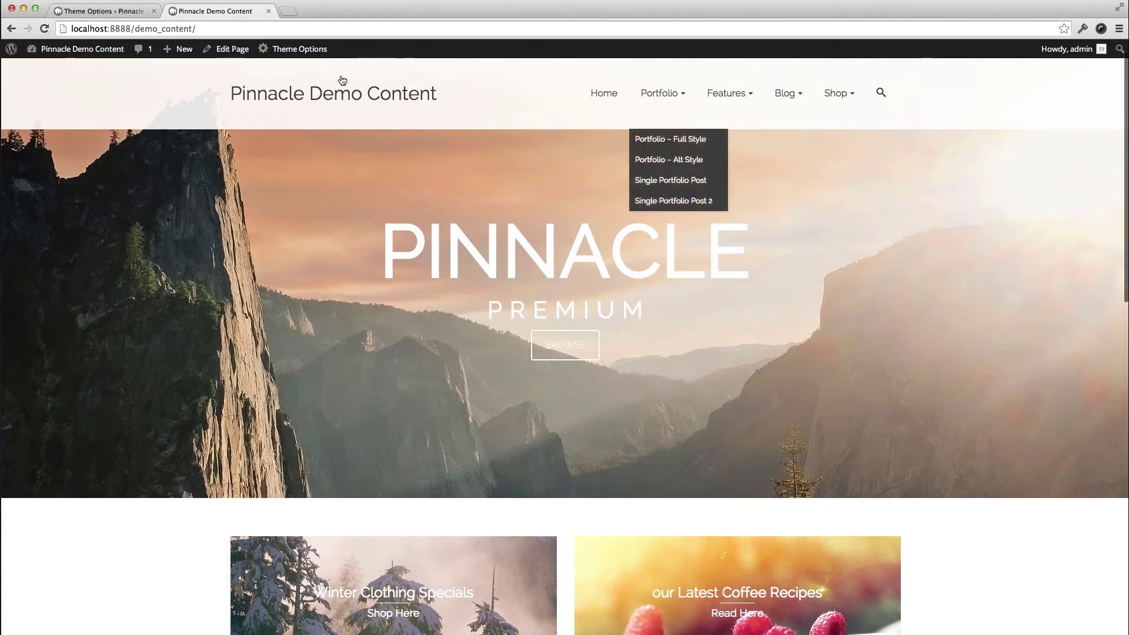
click(104, 10)
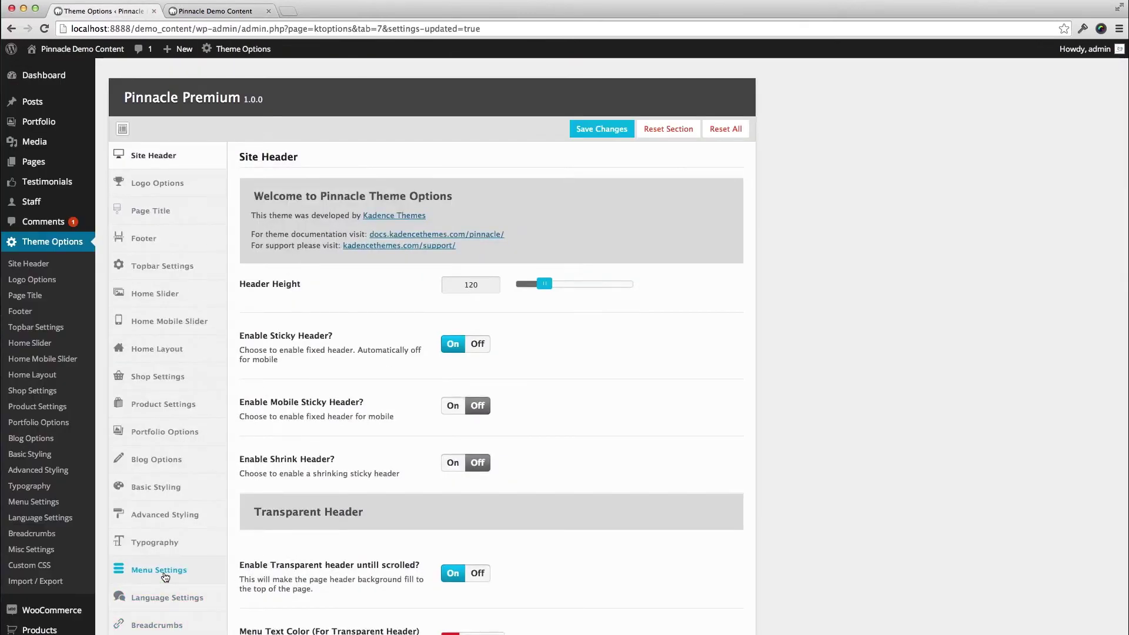
scroll(516, 492, down, 1)
Restore the transparent-header menu text colour to Default, then go to the Pages list.
click(477, 597)
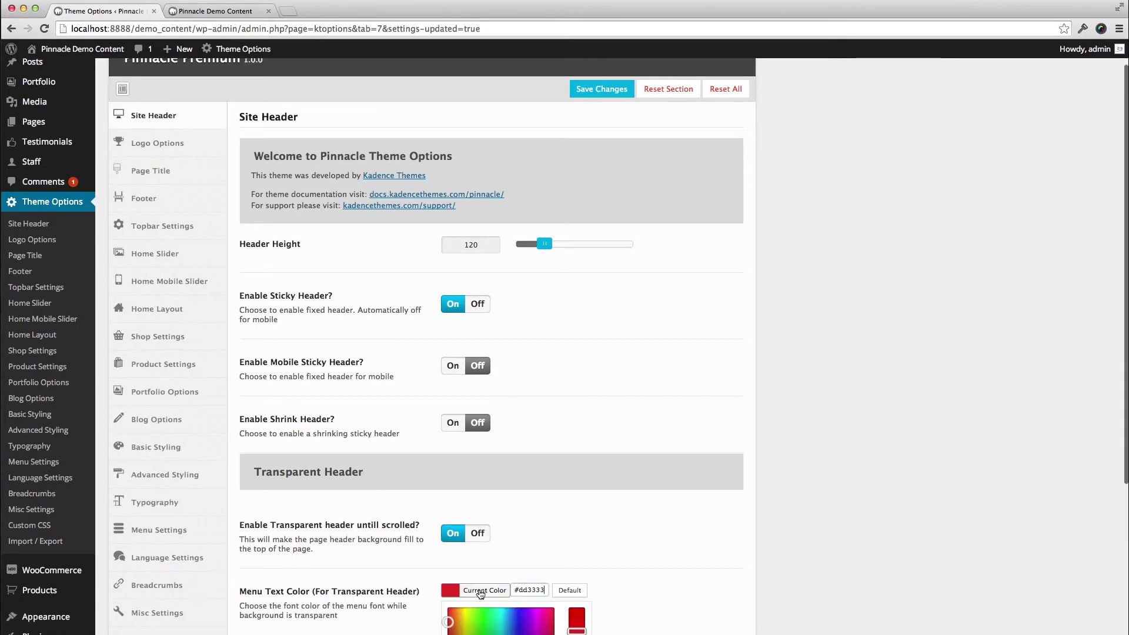
click(564, 592)
scroll(555, 488, up, 1)
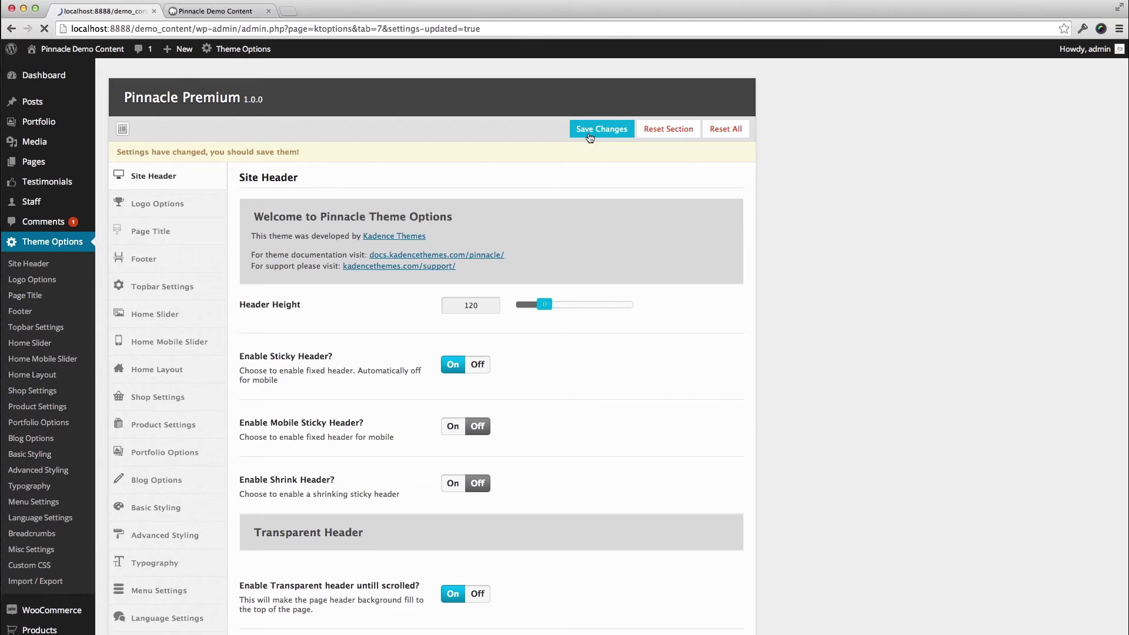
click(36, 163)
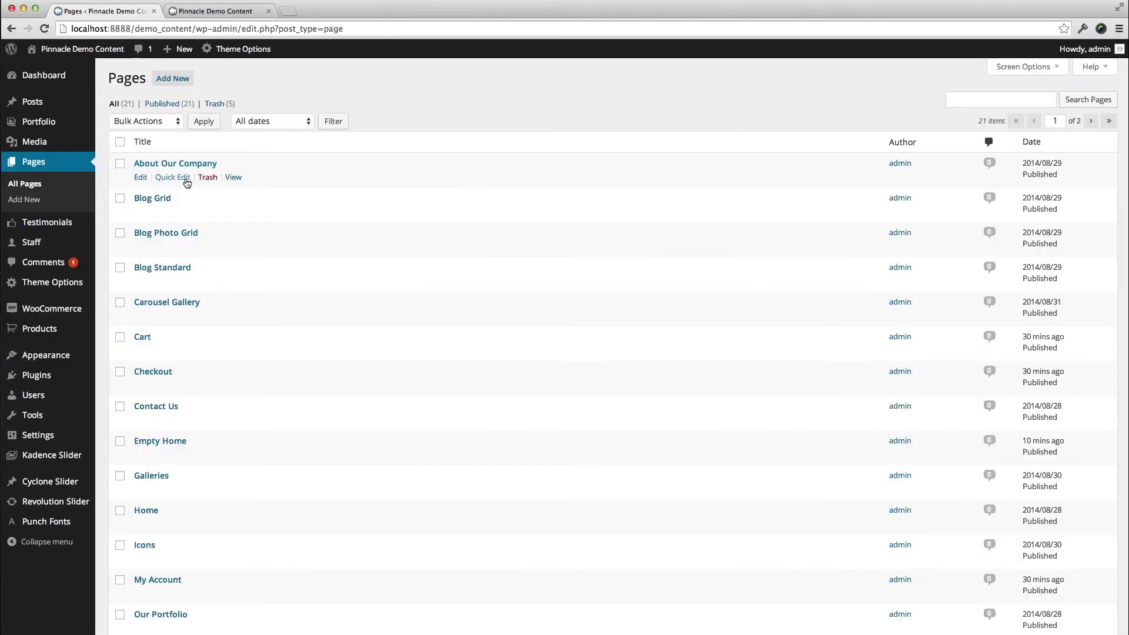
Edit the About Our Company page and open its live view in a new tab.
click(140, 180)
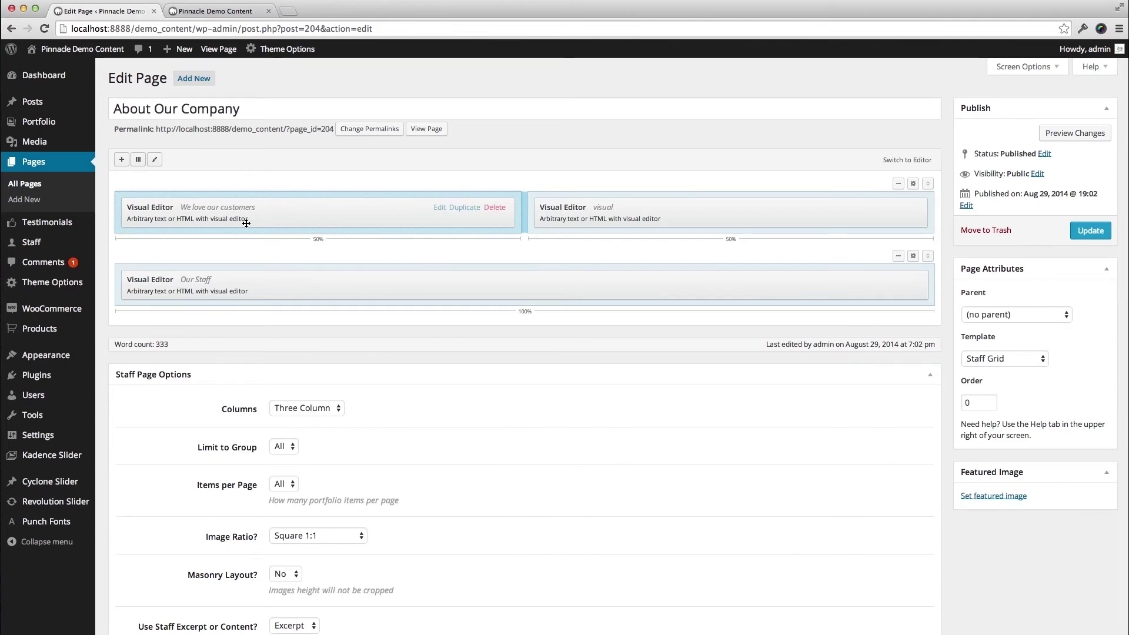
right_click(439, 130)
click(477, 137)
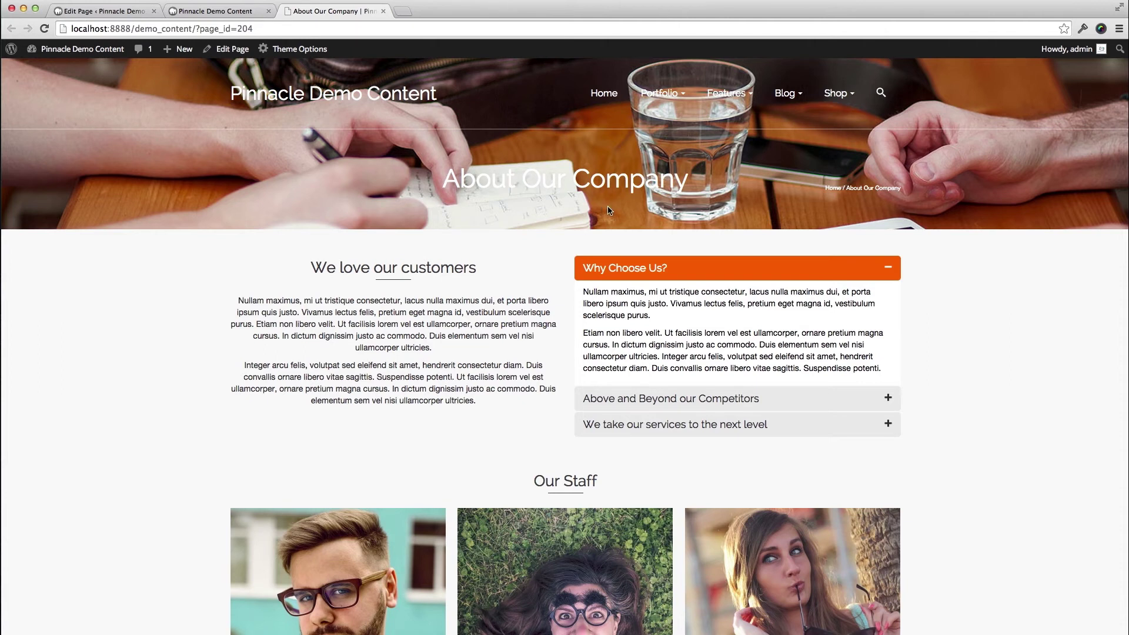
scroll(608, 210, down, 2)
scroll(607, 210, down, 2)
scroll(608, 229, down, 2)
scroll(271, 429, down, 5)
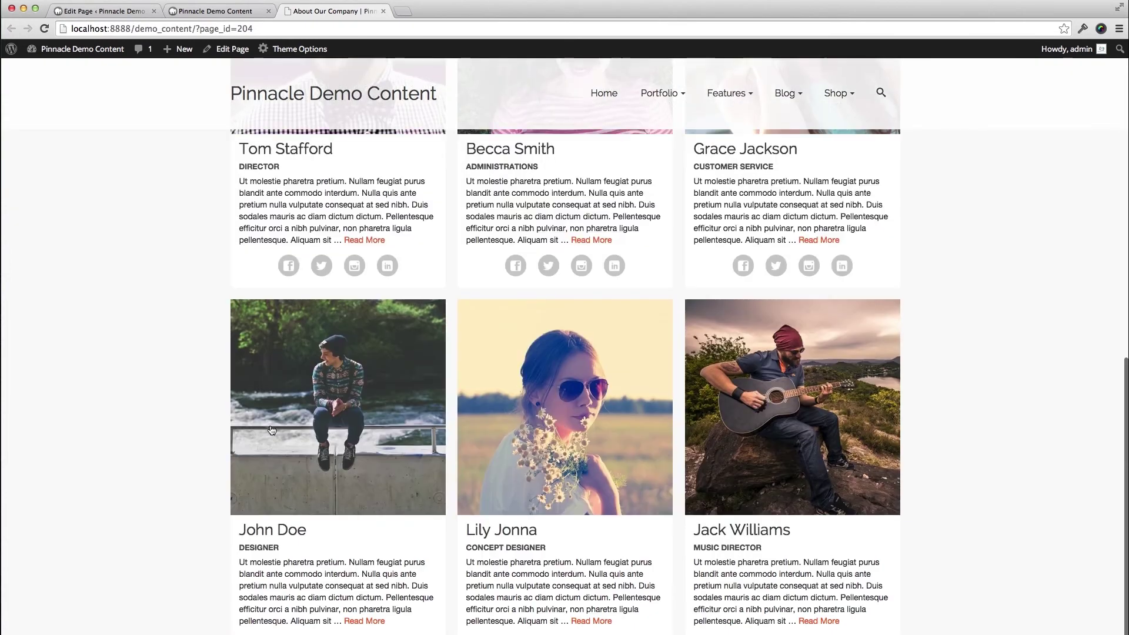
scroll(271, 430, up, 10)
click(223, 17)
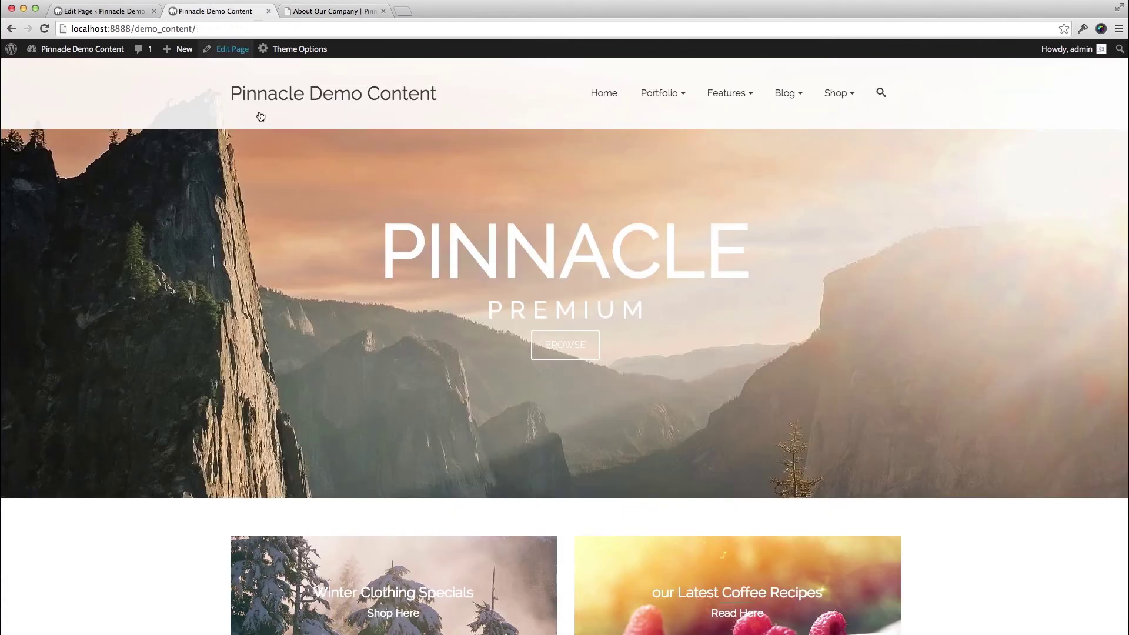
click(119, 12)
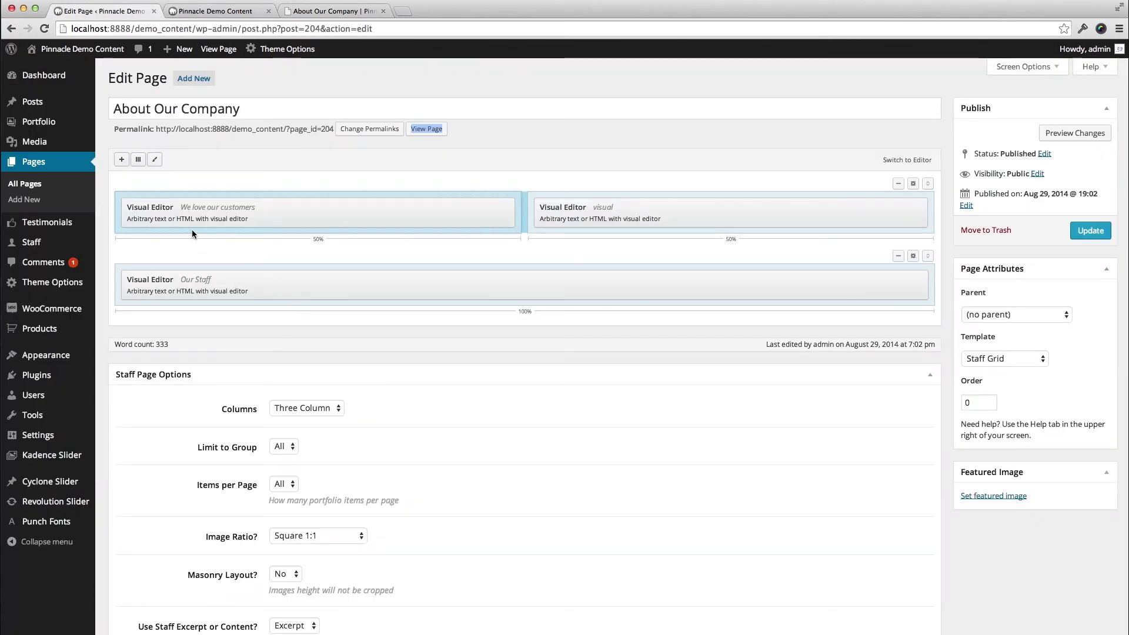
scroll(238, 167, down, 2)
scroll(220, 156, up, 2)
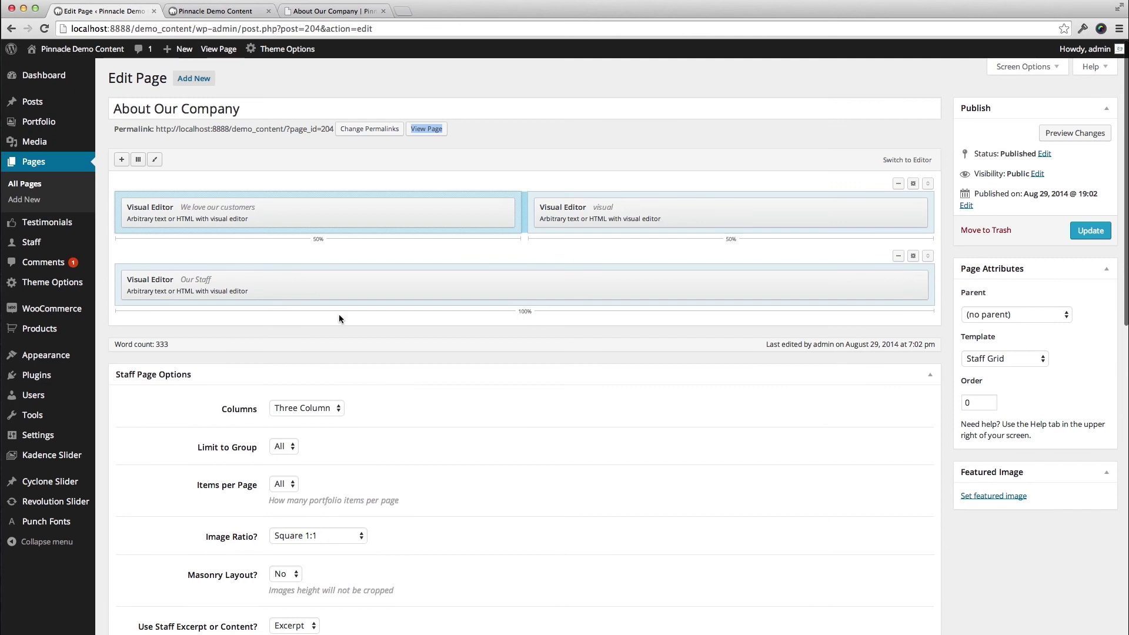
scroll(307, 228, down, 10)
scroll(329, 317, up, 1)
scroll(362, 374, up, 2)
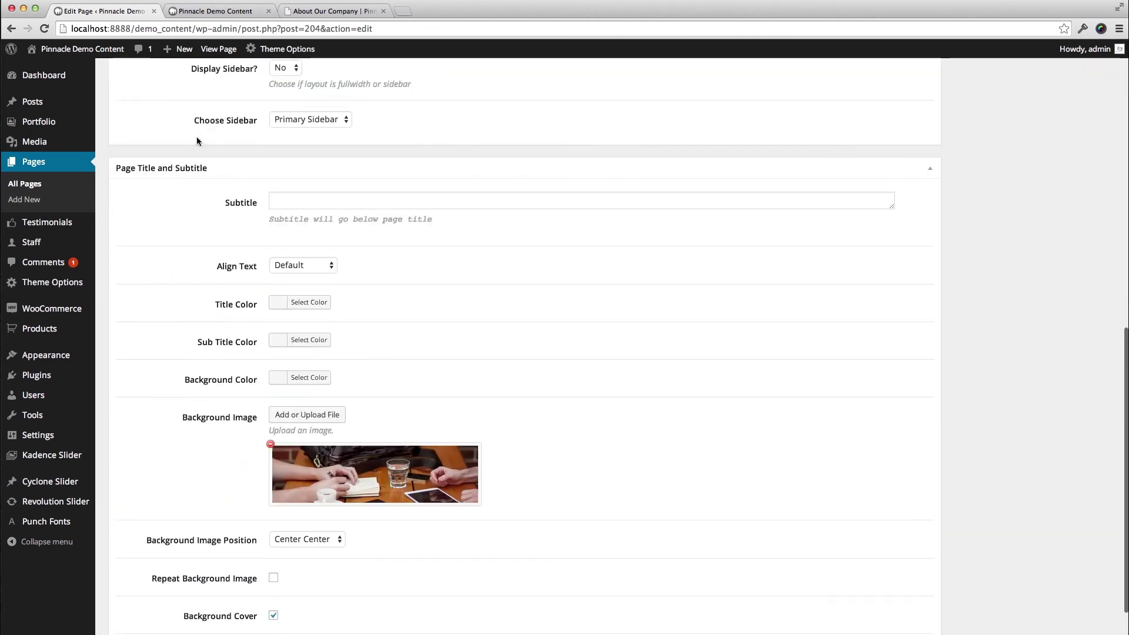
Bring the About Our Company editor's Page Title and Subtitle box into view.
click(334, 206)
scroll(284, 210, down, 1)
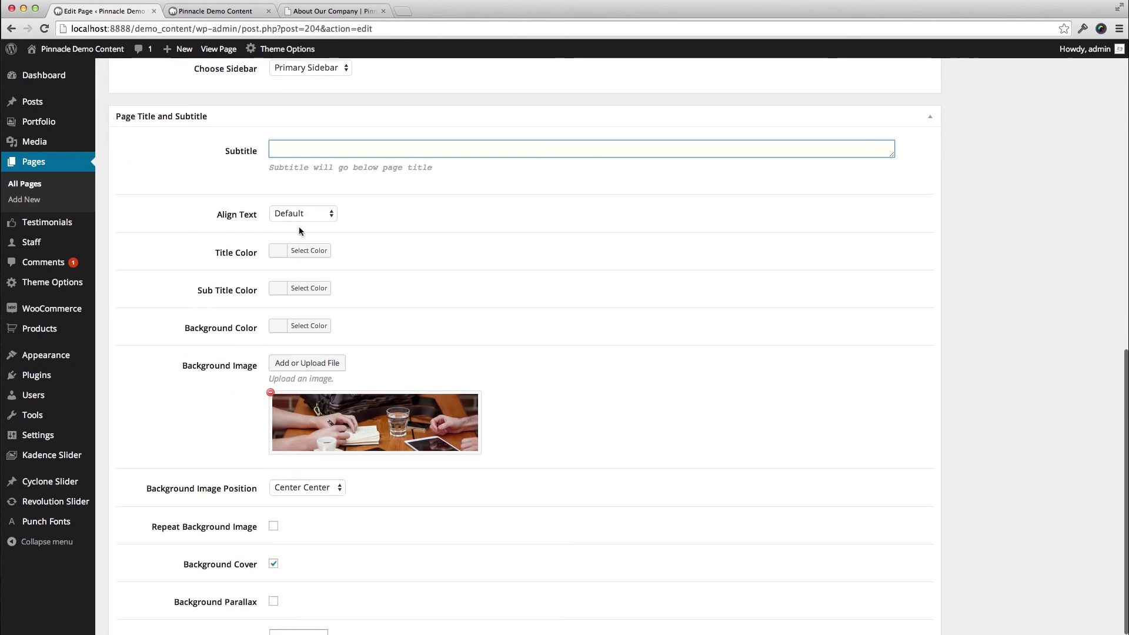
scroll(274, 237, down, 1)
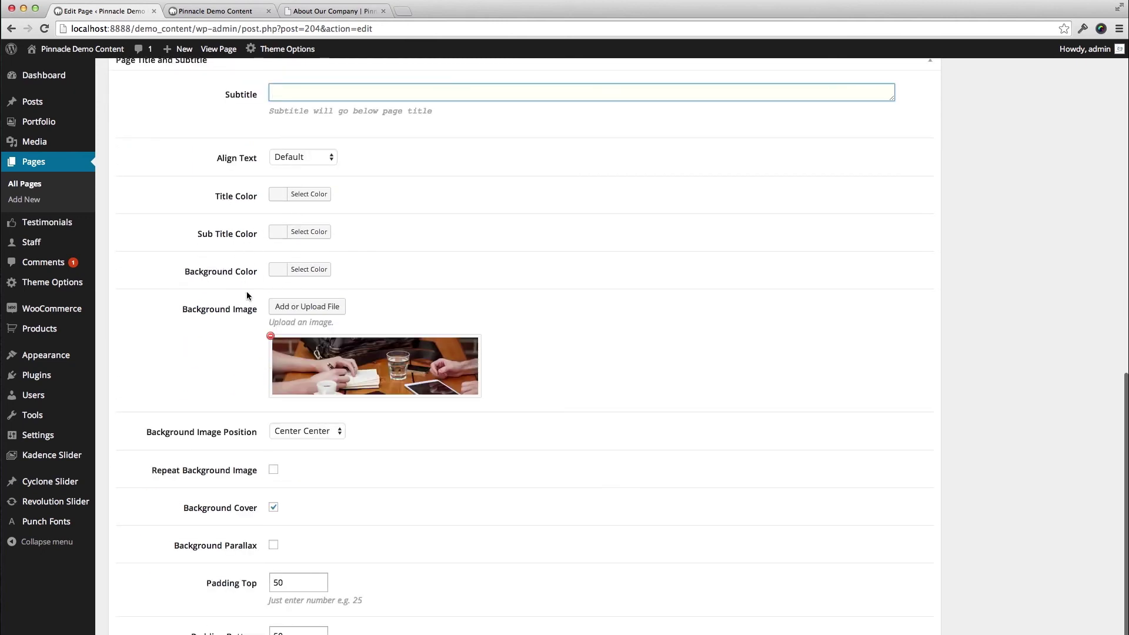
scroll(304, 289, down, 1)
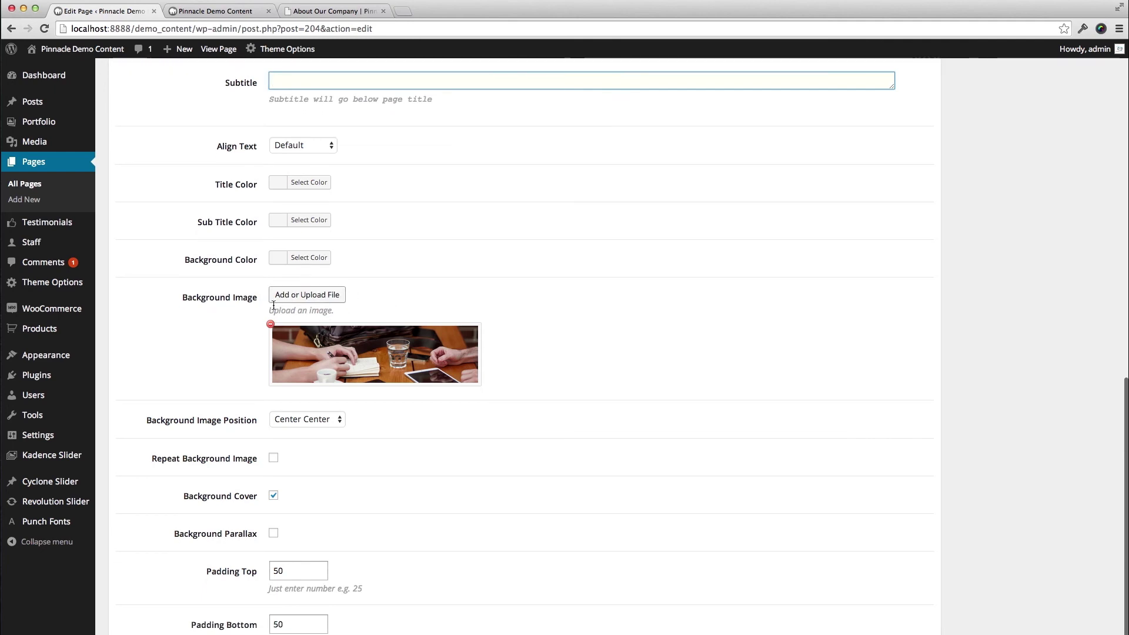
Remove the title background image, make the title background blue, update the page and view it live.
click(270, 326)
click(309, 257)
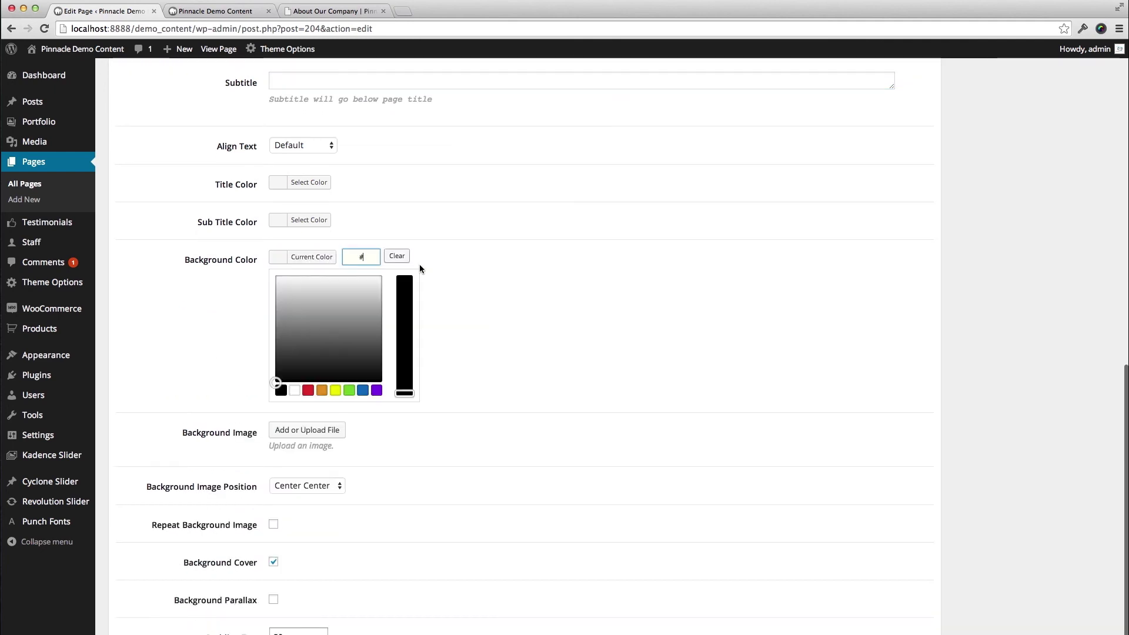
click(308, 390)
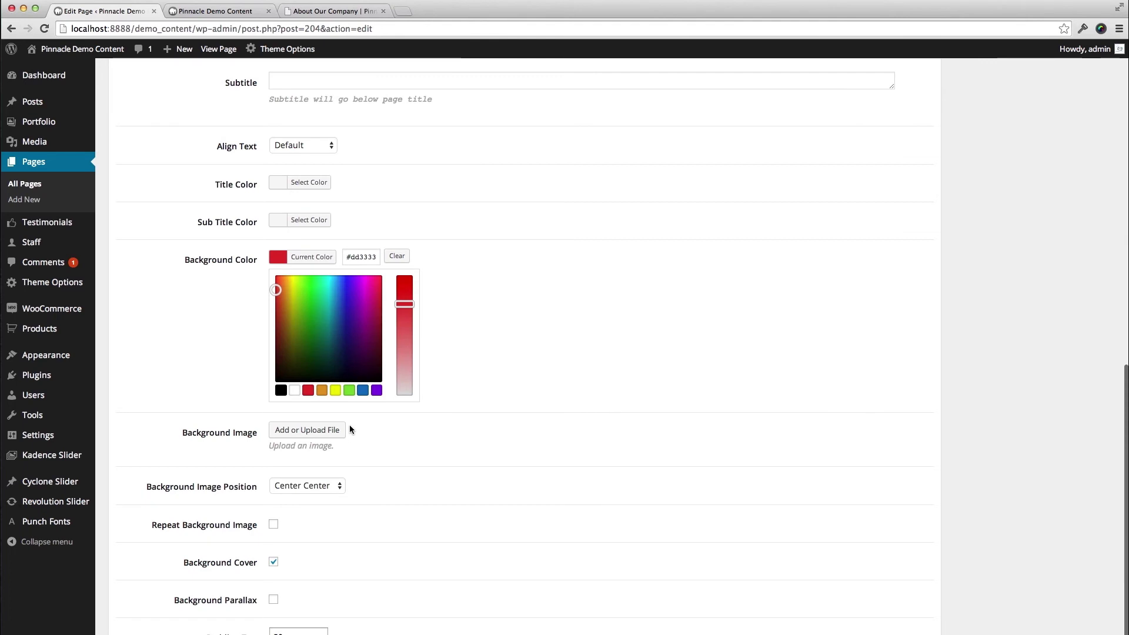
click(362, 389)
scroll(524, 355, down, 2)
scroll(621, 375, up, 1)
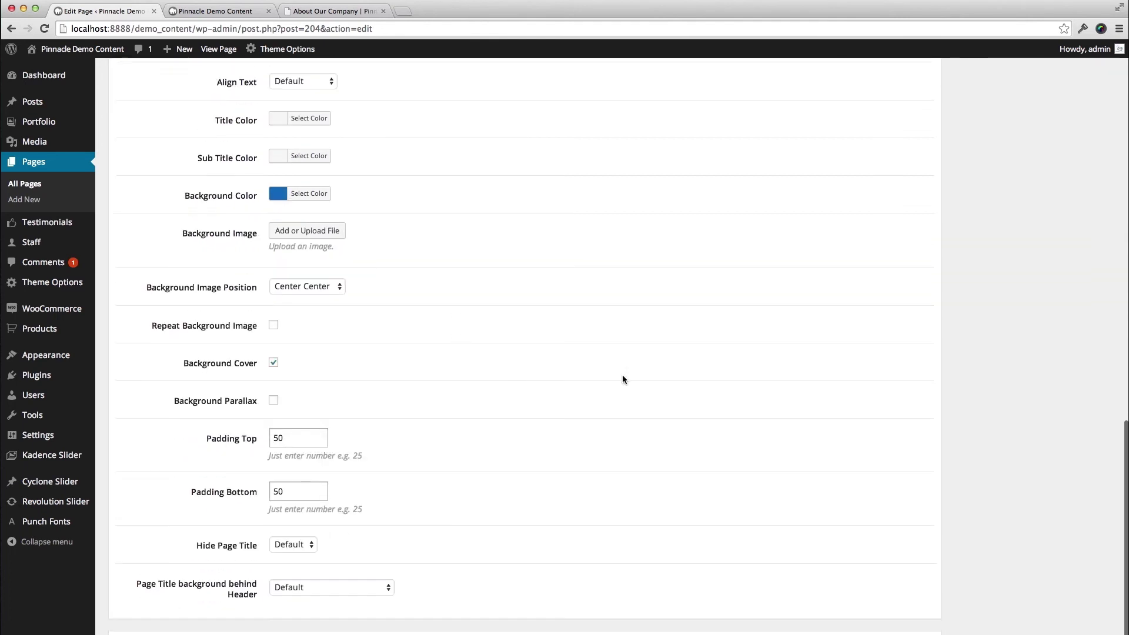
scroll(786, 418, up, 15)
click(1092, 233)
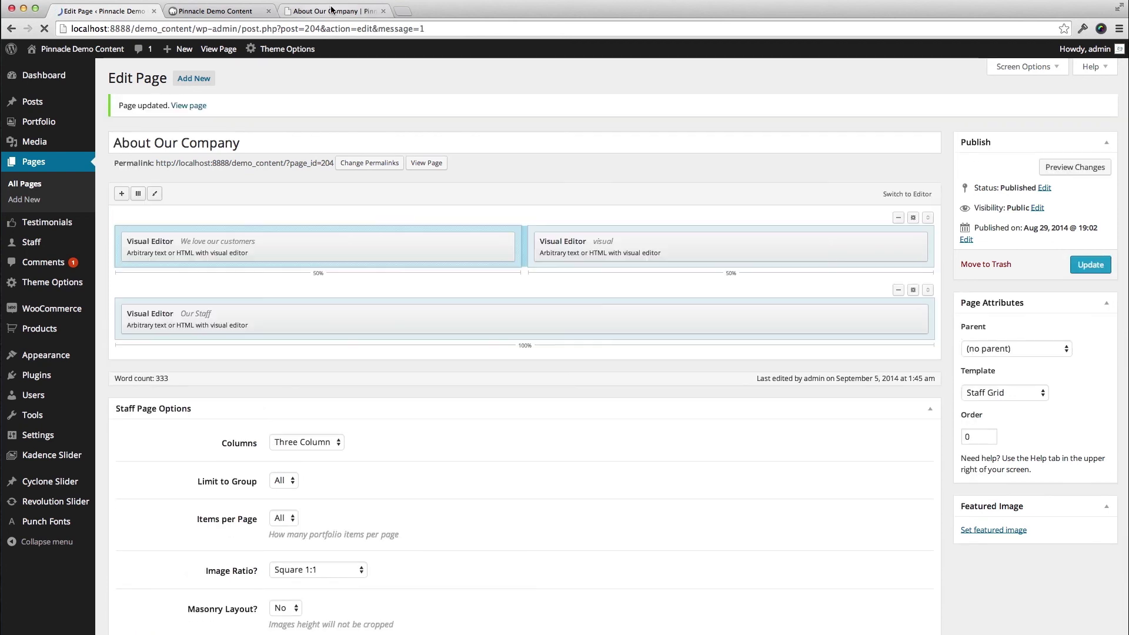
click(353, 11)
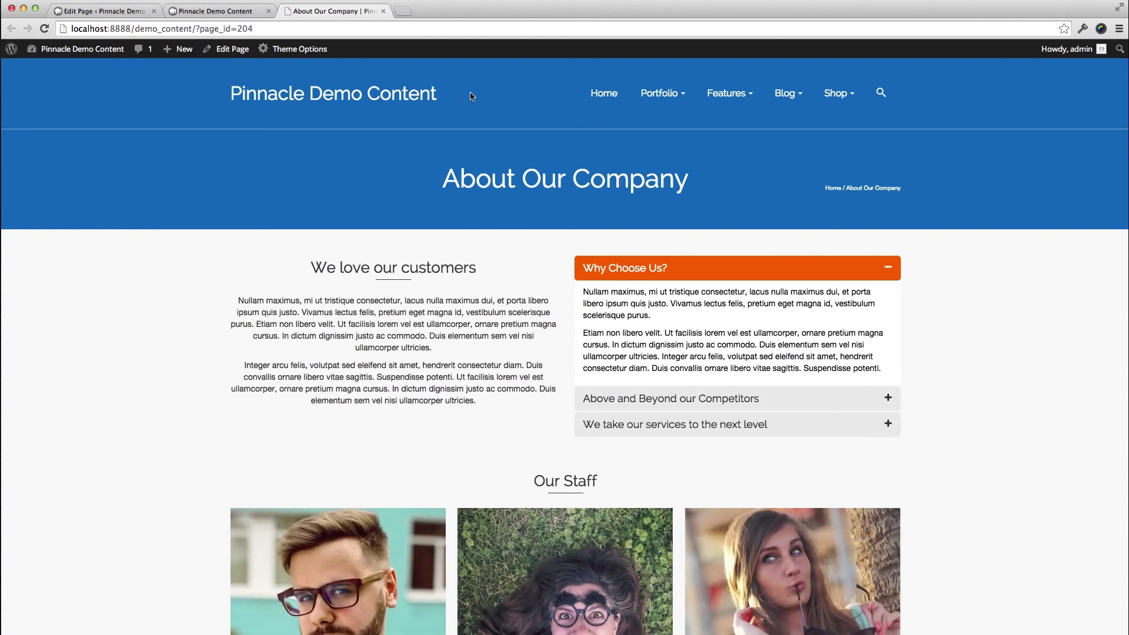
Leave the live About Our Company page after checking the solid blue header and banner.
click(220, 11)
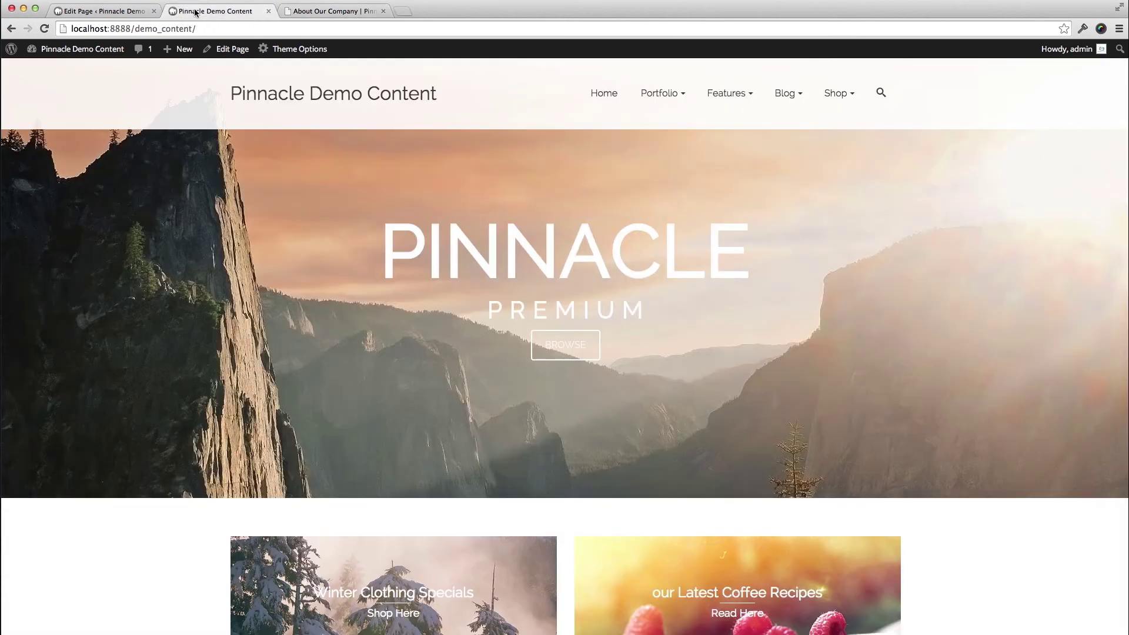
Set Hide Page Title to Hide, update the page, and go to the live tab.
click(101, 11)
scroll(389, 420, down, 10)
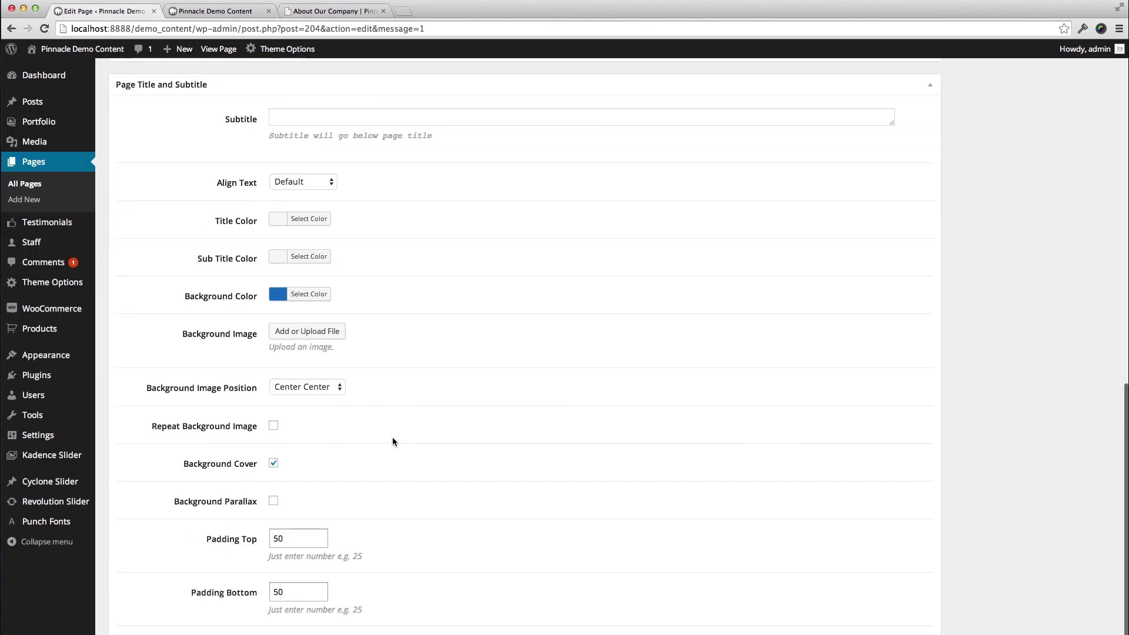
scroll(393, 436, down, 2)
scroll(392, 423, down, 2)
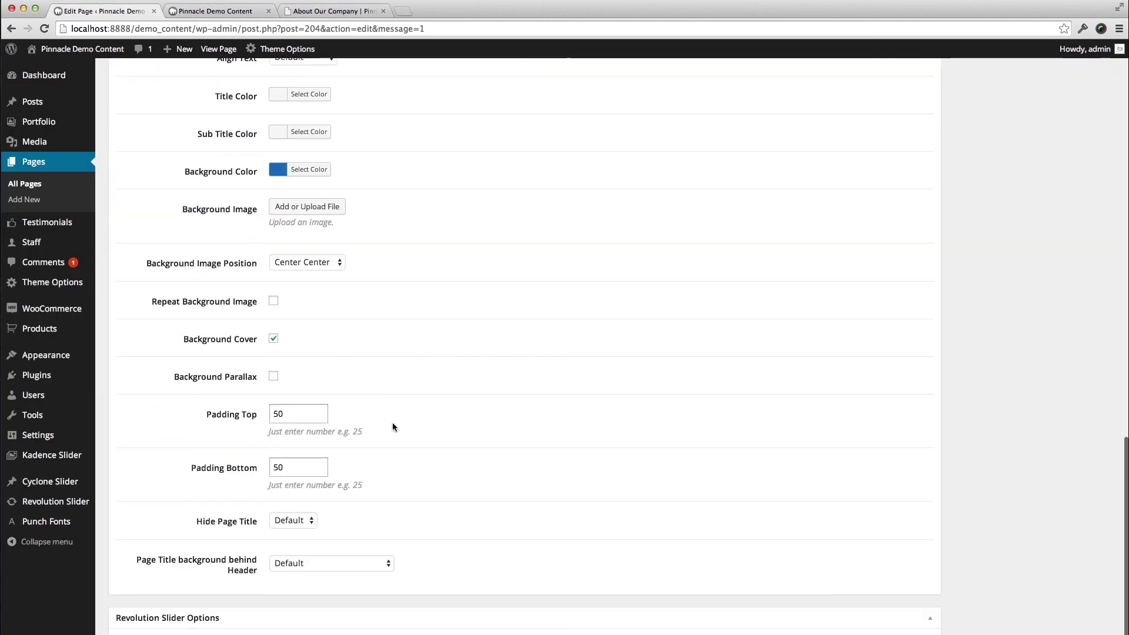
click(283, 525)
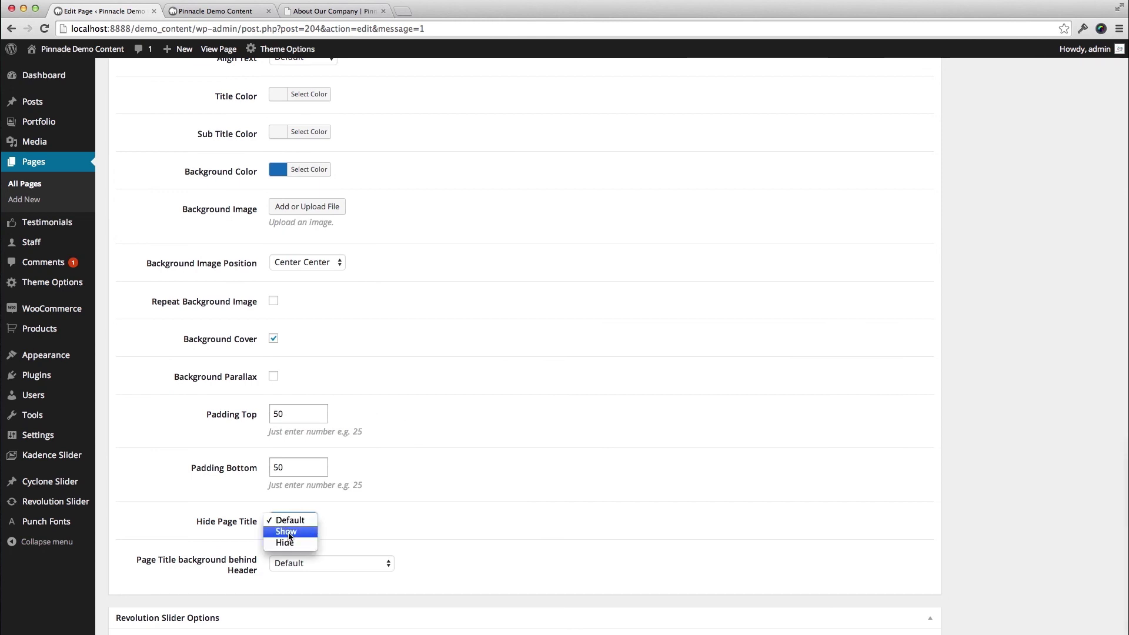
click(290, 542)
scroll(762, 524, up, 15)
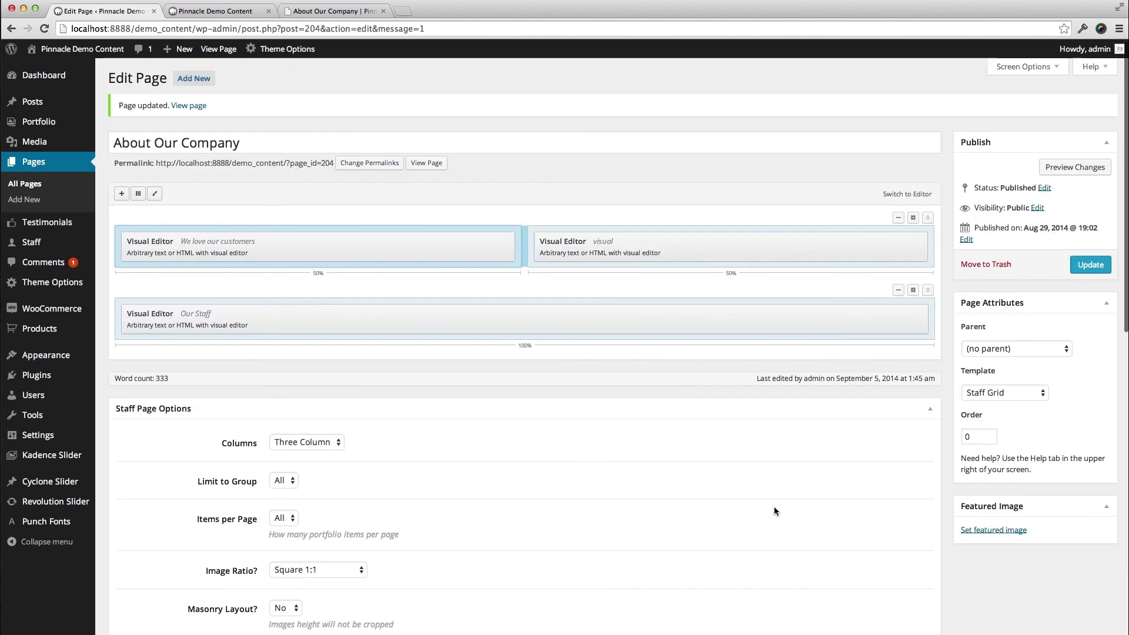
click(1085, 266)
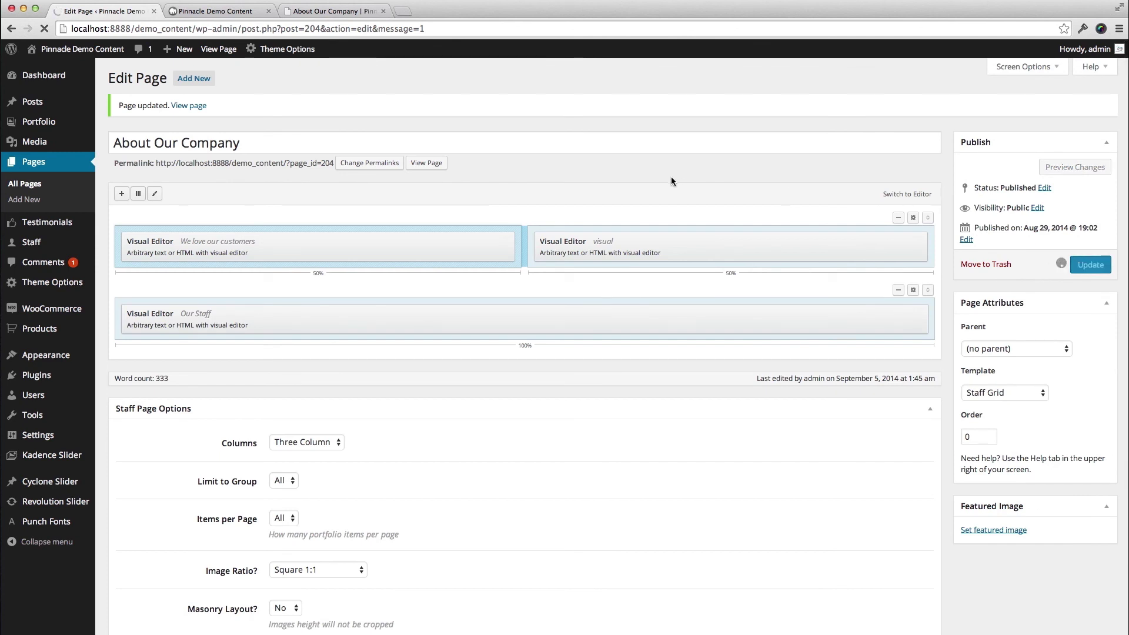
click(326, 10)
Reload the live page with Cmd+R to confirm the title banner is gone.
key(super+r)
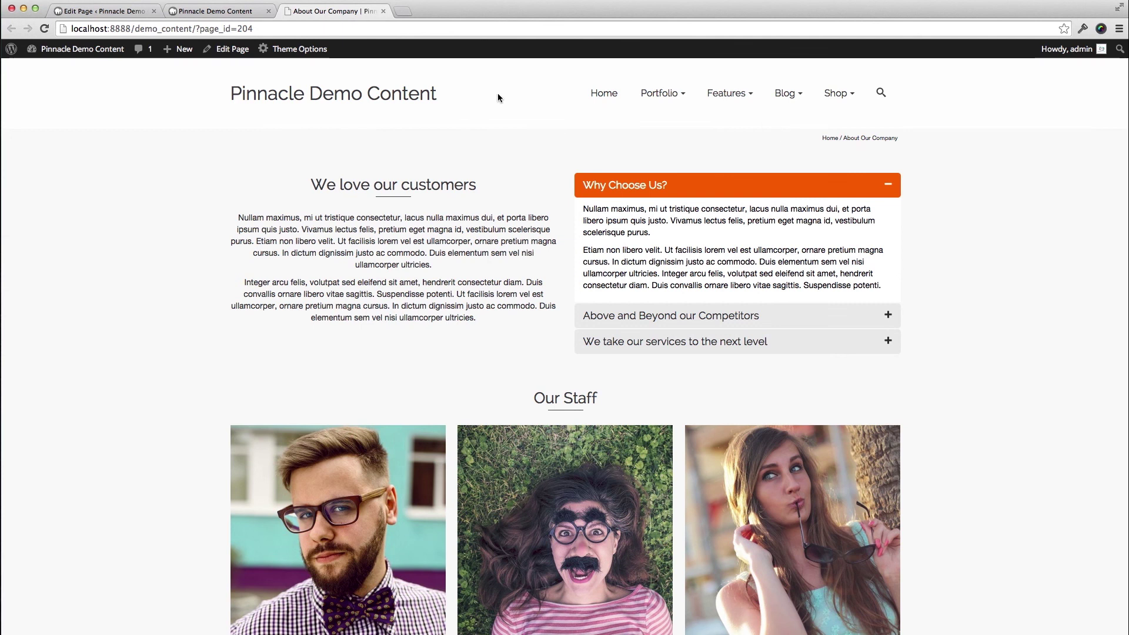
scroll(591, 177, down, 2)
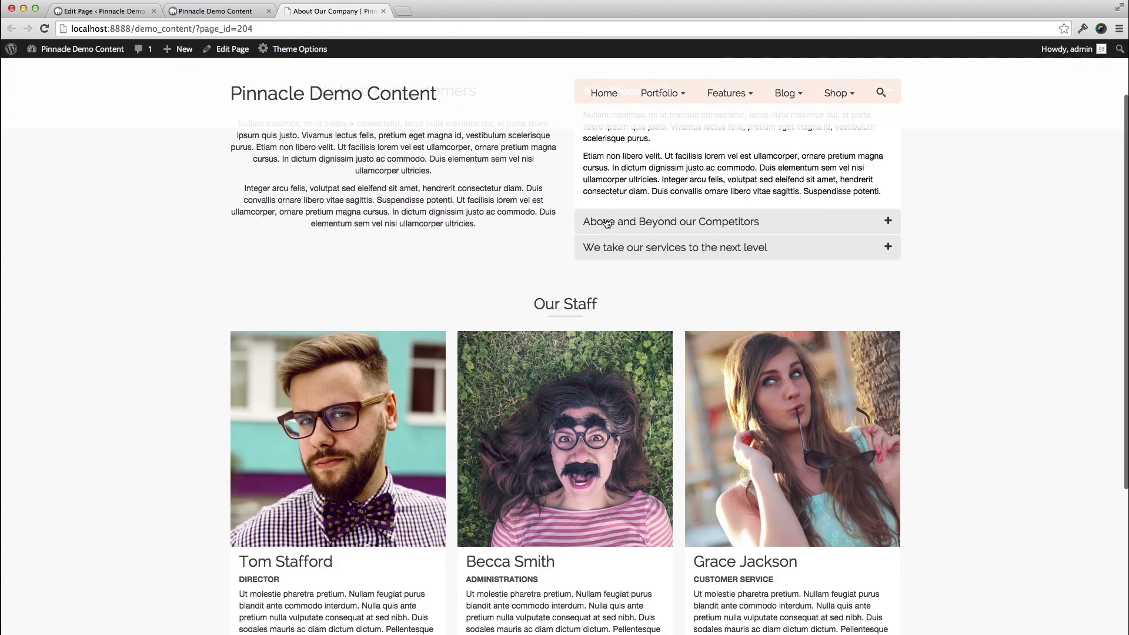